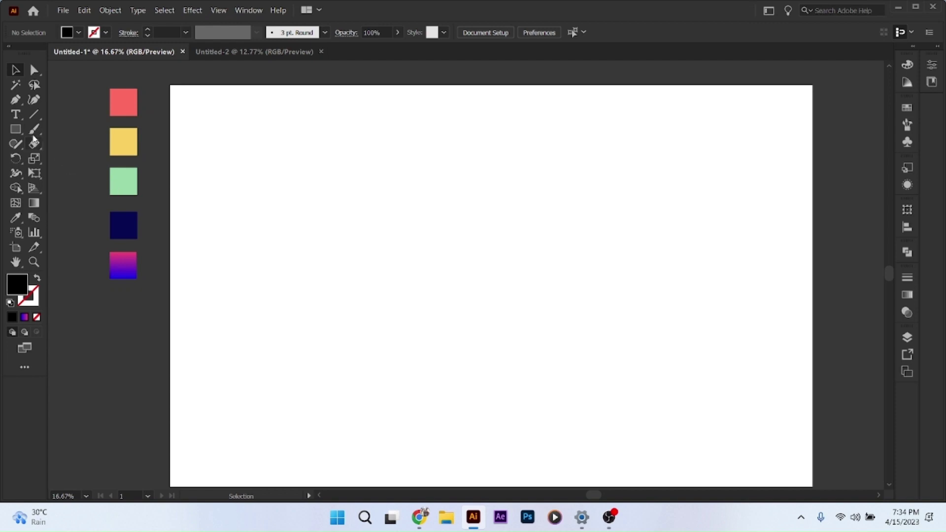
Place a text object mid-artboard and replace the placeholder text with WELCOME.
{"action": "left_click", "coordinate": [16, 114]}
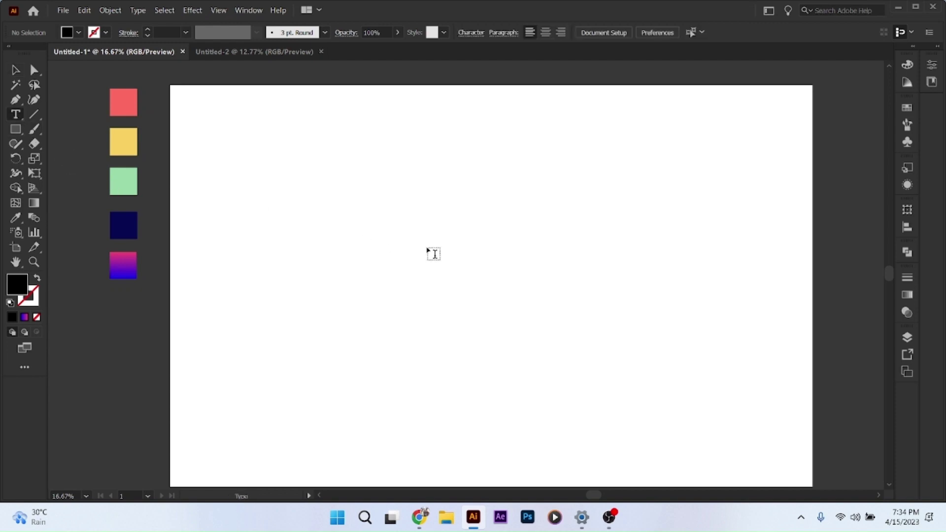
{"action": "left_click", "coordinate": [433, 254]}
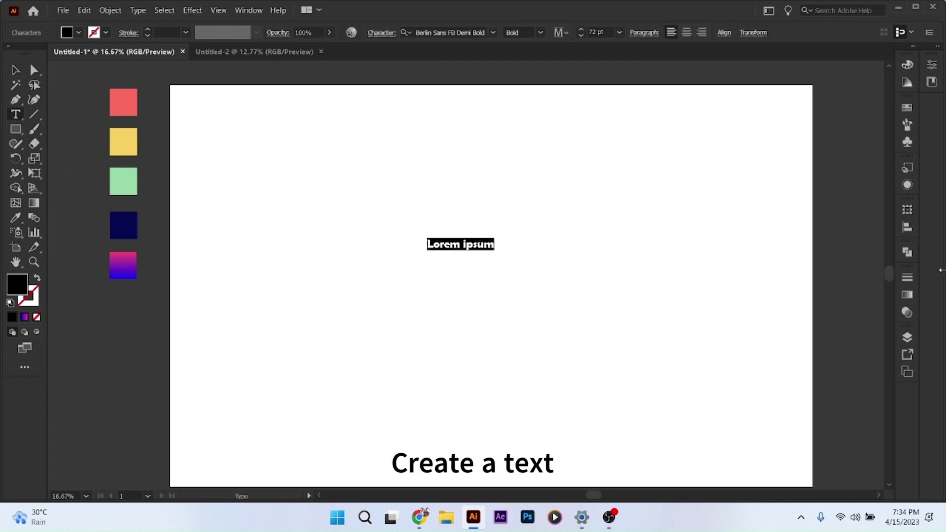
{"action": "key", "text": "BackSpace"}
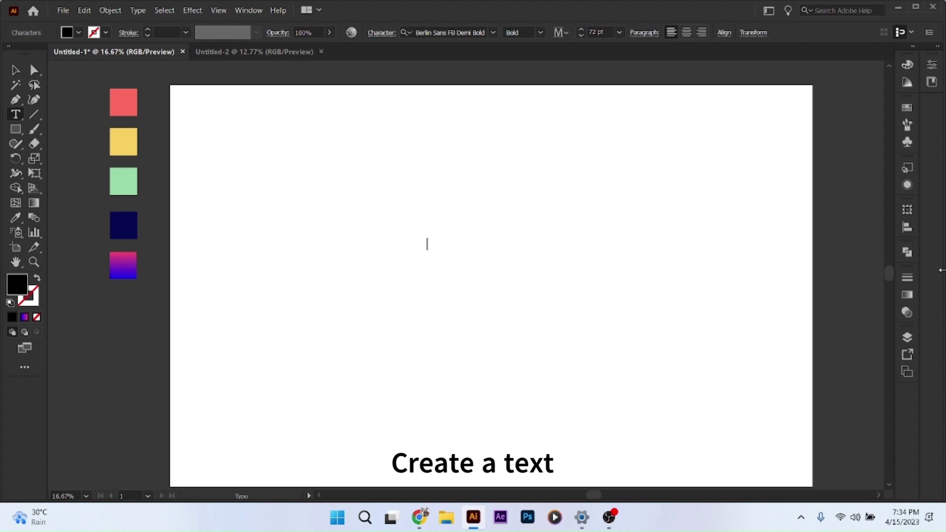
{"action": "type", "text": "wELCOME"}
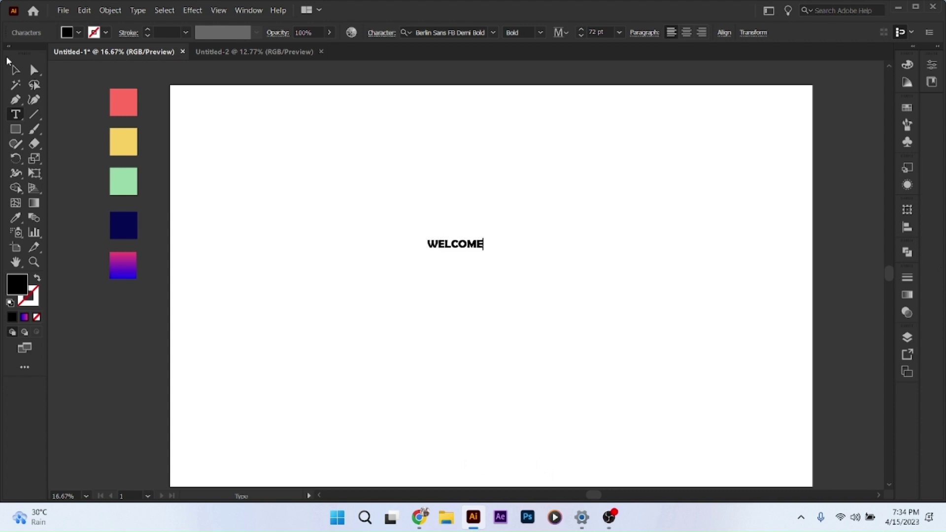
{"action": "left_click", "coordinate": [14, 71]}
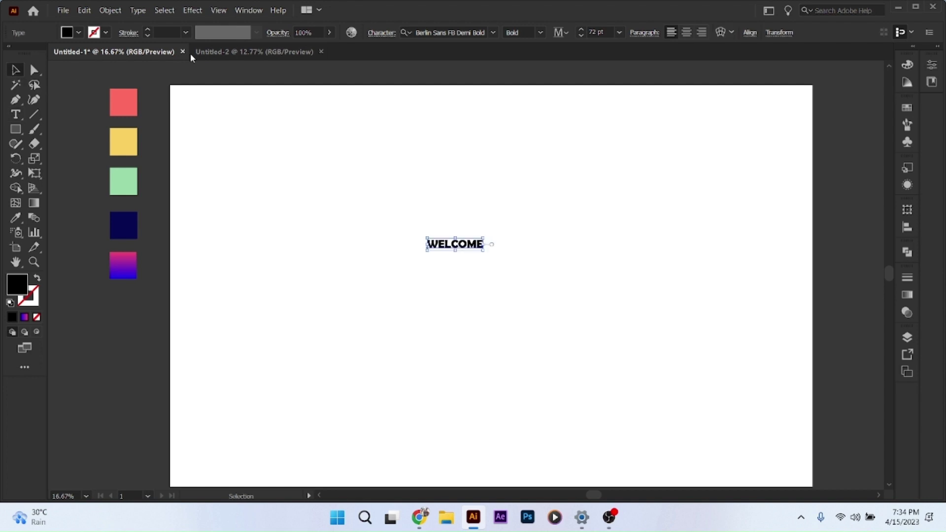
Change WELCOME's font to Raleway and enlarge it to about 392 pt.
{"action": "left_click", "coordinate": [496, 34]}
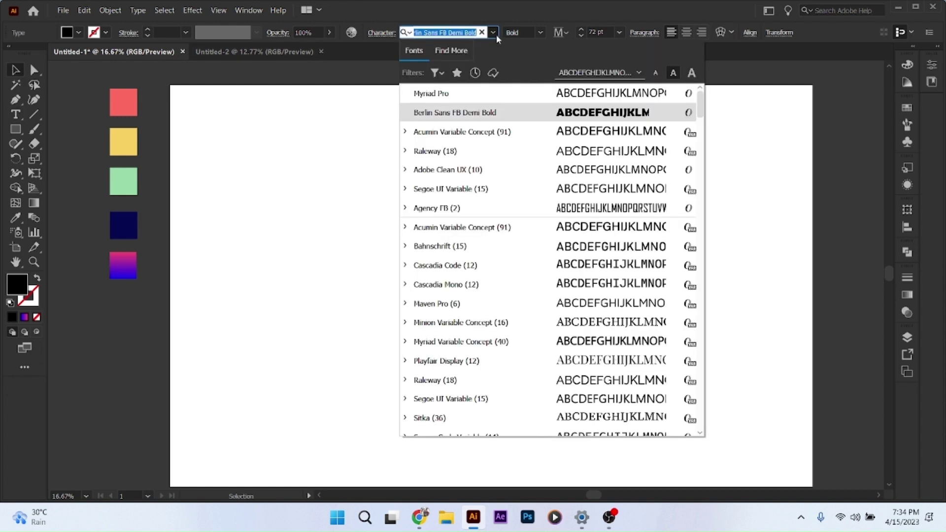
{"action": "left_click", "coordinate": [536, 153]}
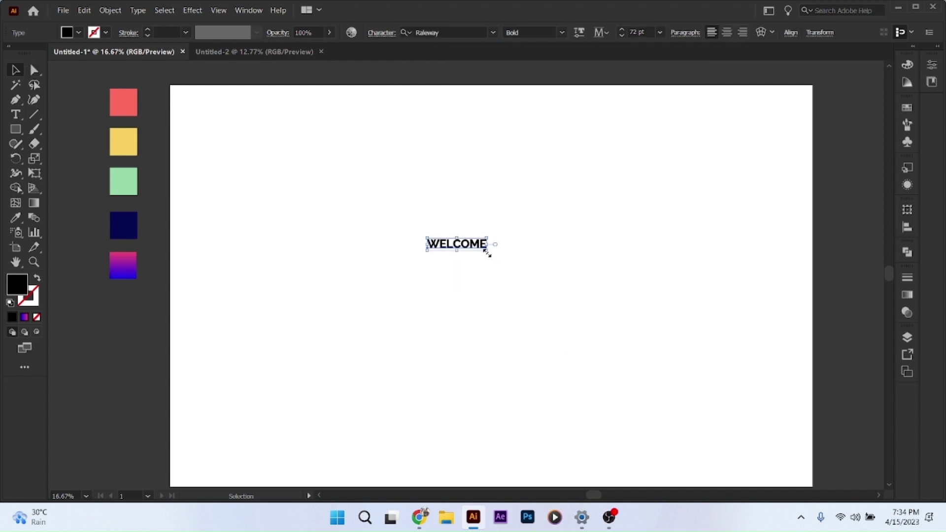
{"action": "left_click_drag", "start_coordinate": [487, 252], "coordinate": [666, 365]}
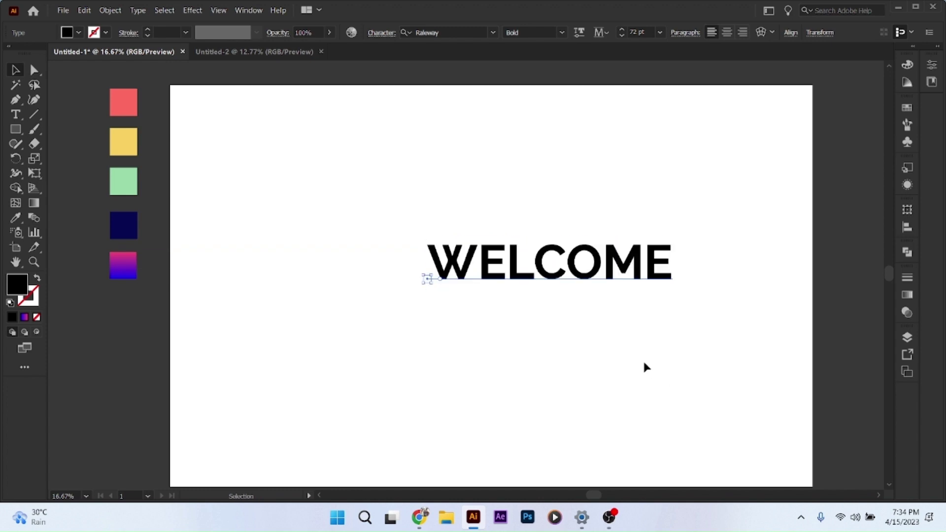
{"action": "left_click_drag", "start_coordinate": [550, 280], "coordinate": [497, 266]}
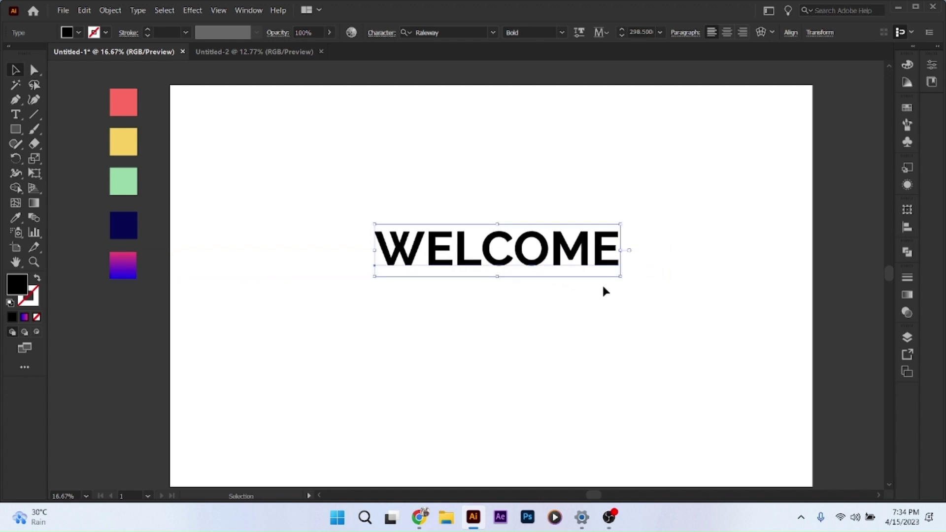
{"action": "left_click_drag", "start_coordinate": [622, 278], "coordinate": [677, 335]}
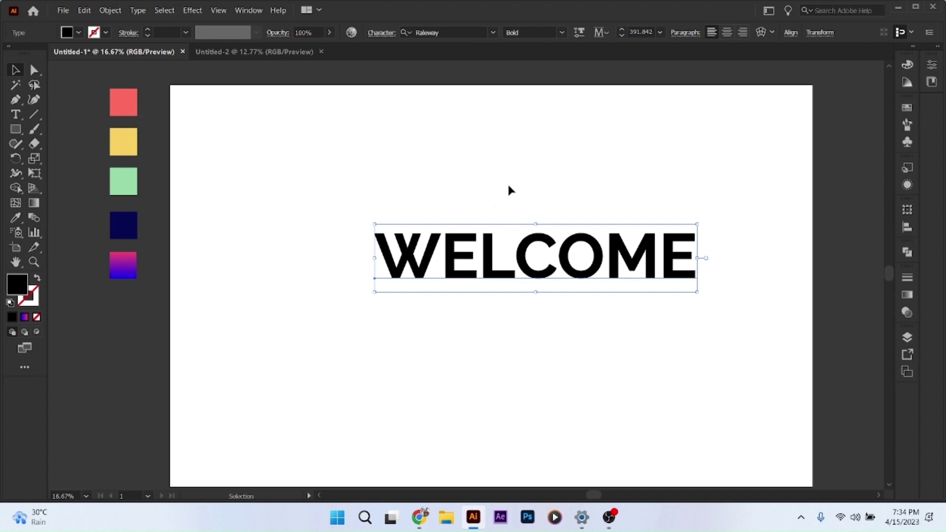
Centre WELCOME horizontally on the artboard.
{"action": "left_click", "coordinate": [790, 32]}
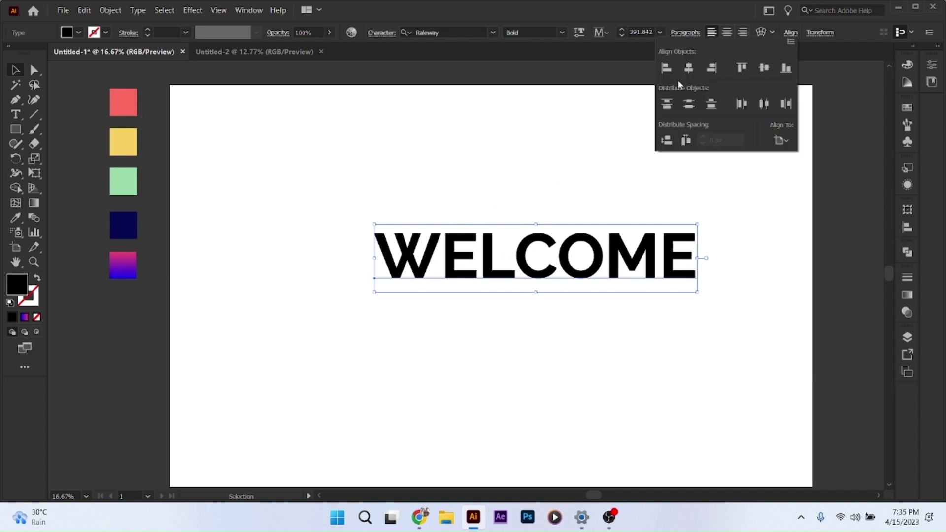
{"action": "left_click", "coordinate": [689, 69]}
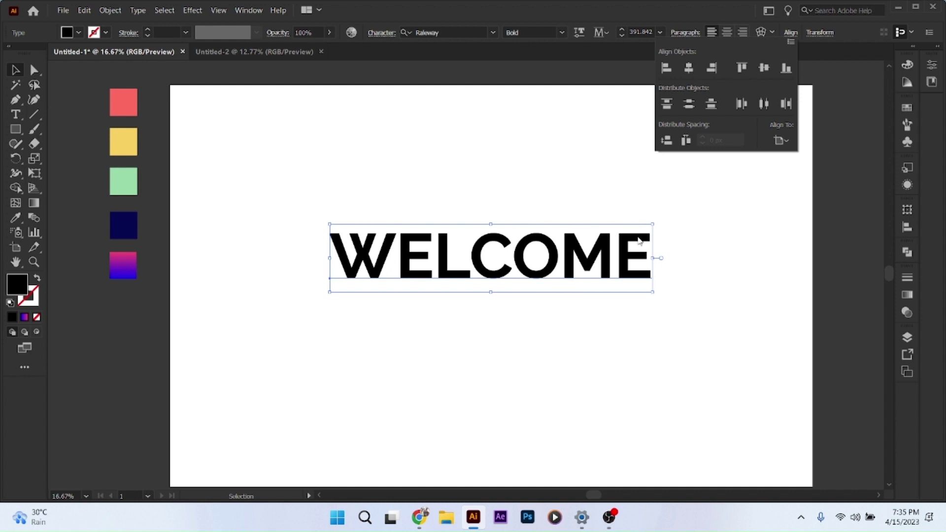
{"action": "left_click", "coordinate": [558, 203]}
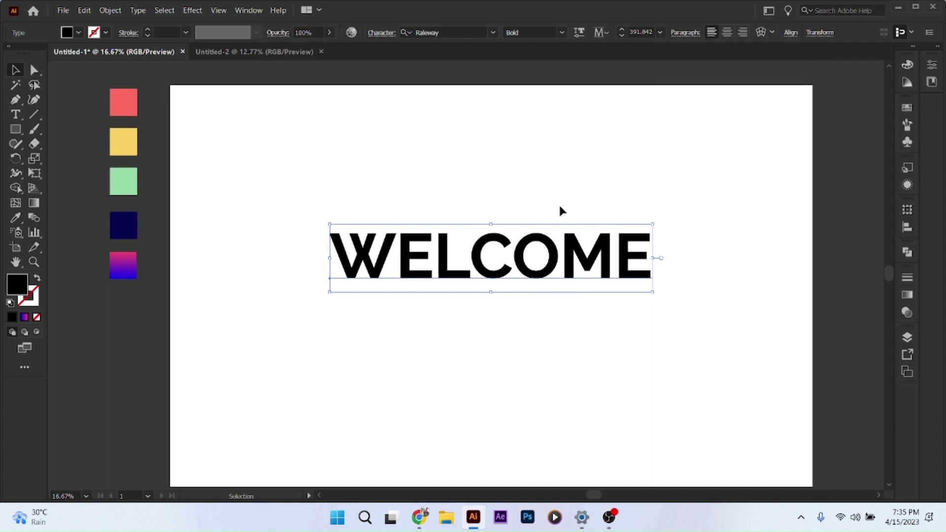
{"action": "left_click", "coordinate": [137, 11]}
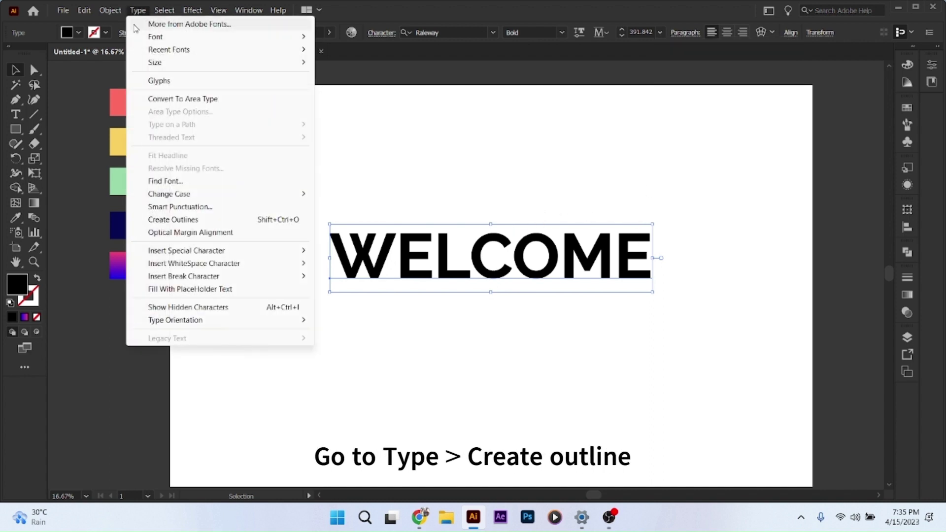
Convert WELCOME to outlines and fill the letters white.
{"action": "left_click", "coordinate": [168, 219]}
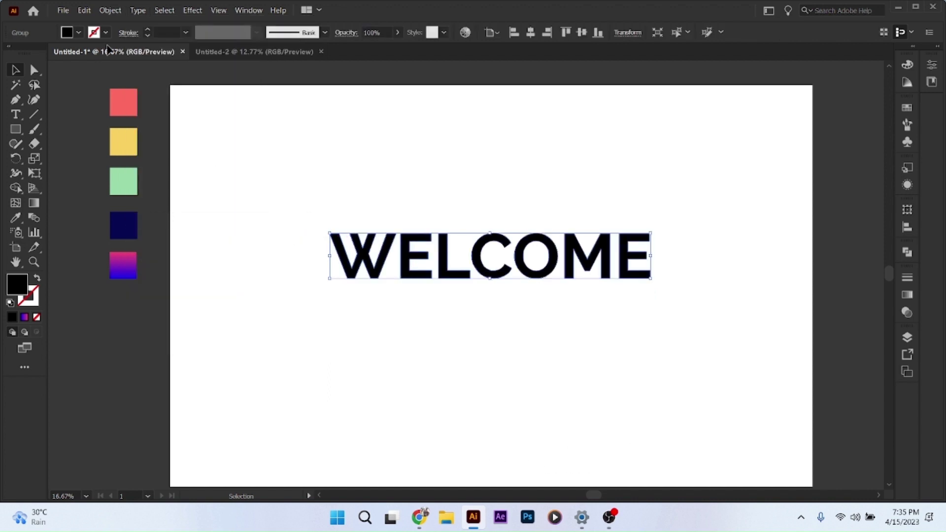
{"action": "left_click", "coordinate": [79, 33]}
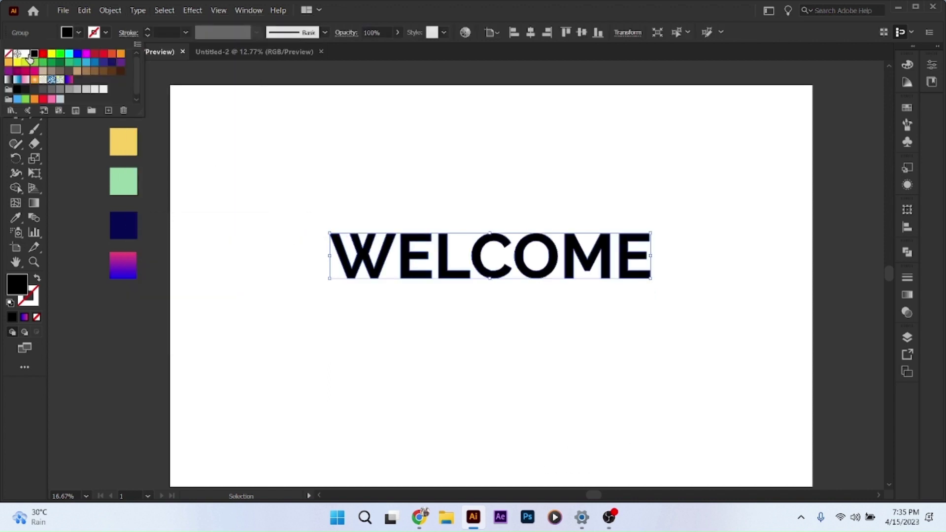
{"action": "left_click", "coordinate": [25, 54]}
{"action": "left_click", "coordinate": [107, 35]}
Give the outlined letters a 2 pt black stroke.
{"action": "left_click", "coordinate": [106, 33]}
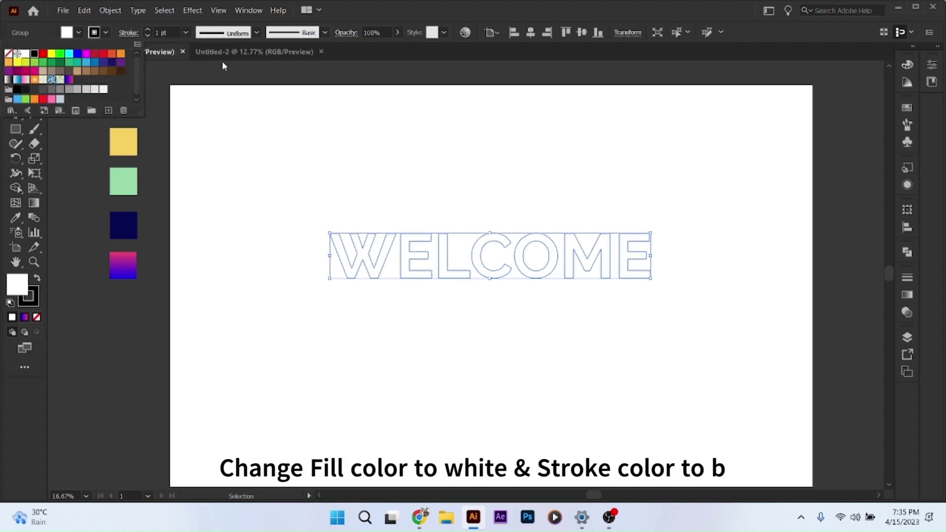
{"action": "left_click", "coordinate": [175, 56]}
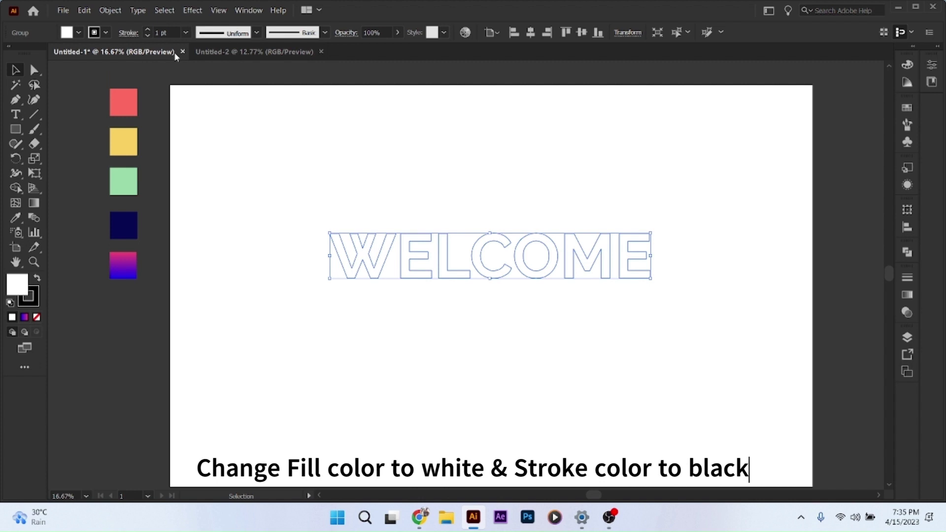
{"action": "left_click", "coordinate": [189, 32]}
{"action": "left_click", "coordinate": [199, 100]}
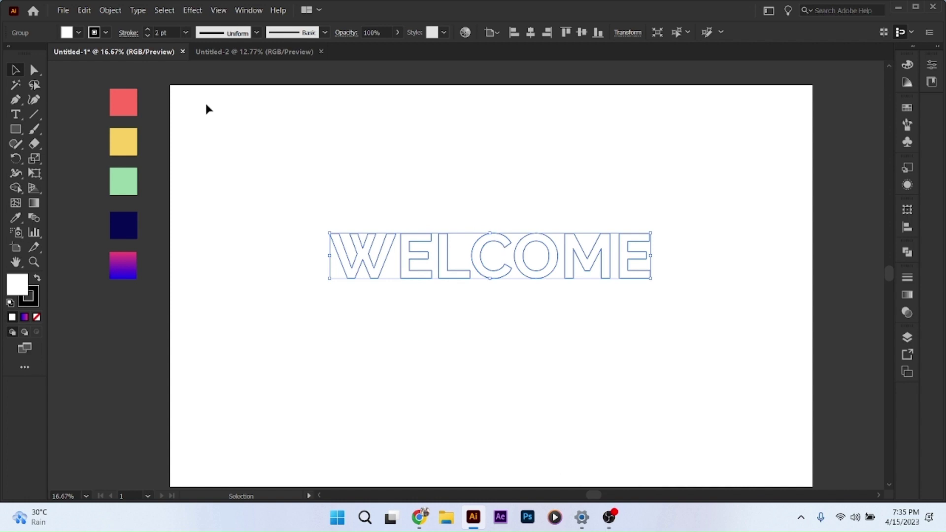
{"action": "left_click", "coordinate": [110, 10]}
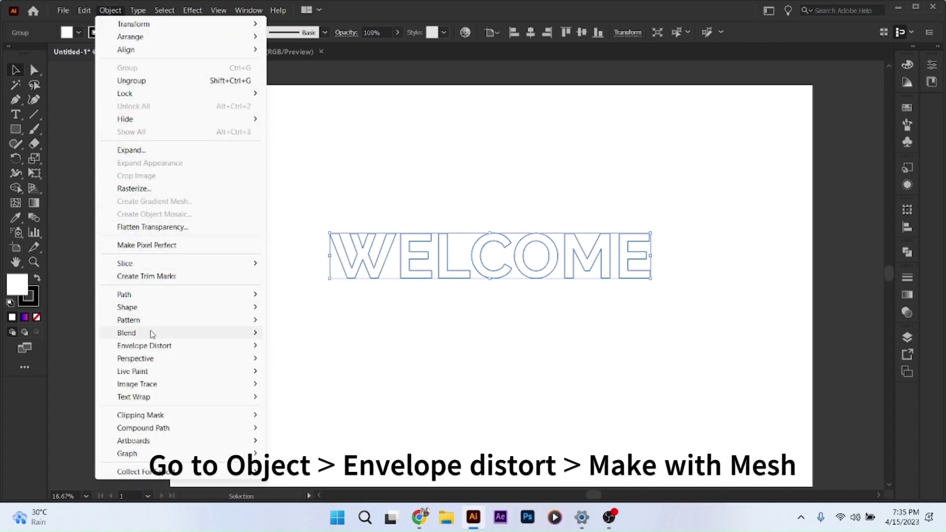
Apply a 4-row by 4-column envelope mesh to the WELCOME outlines, then deselect it.
{"action": "mouse_move", "coordinate": [144, 345]}
{"action": "left_click", "coordinate": [306, 359]}
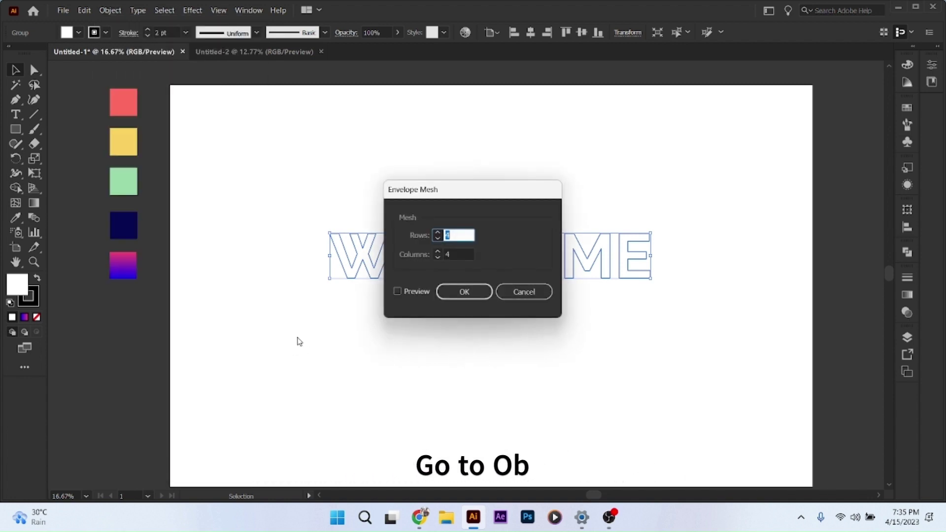
{"action": "left_click", "coordinate": [463, 293]}
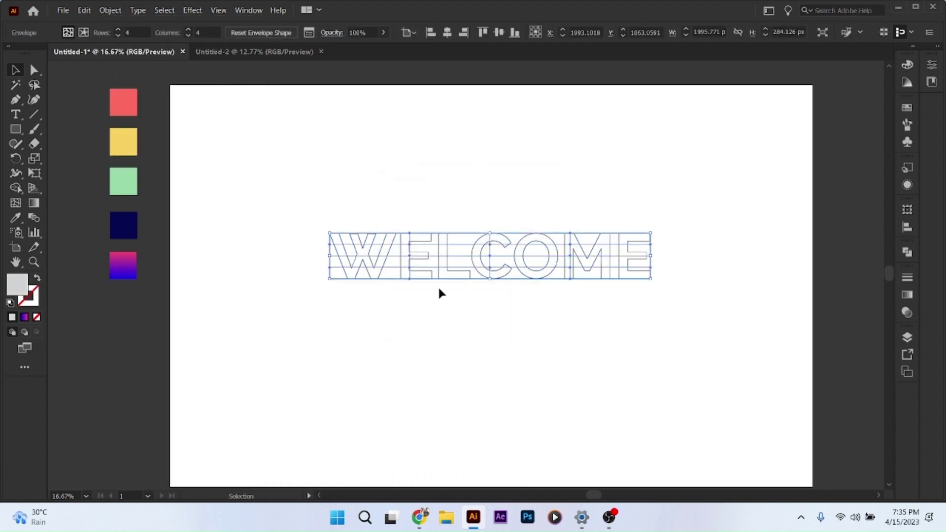
{"action": "left_click", "coordinate": [34, 69]}
{"action": "left_click", "coordinate": [316, 248]}
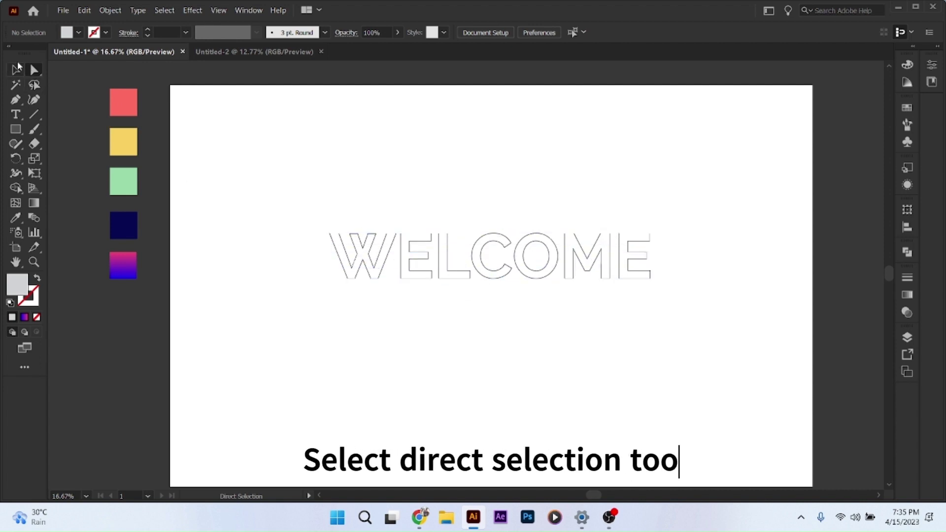
Enlarge the WELCOME mesh, select its edge mesh points, then undo the enlargement.
{"action": "left_click", "coordinate": [447, 248]}
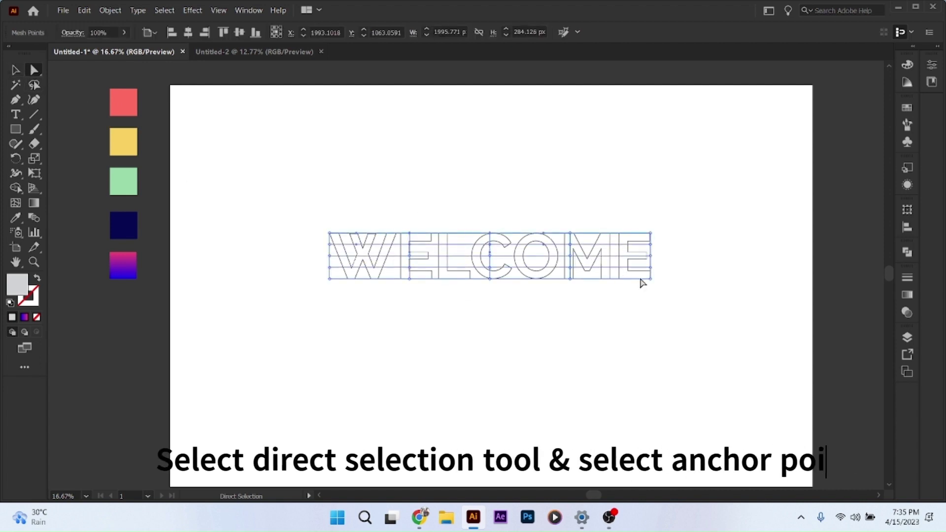
{"action": "key", "text": "v"}
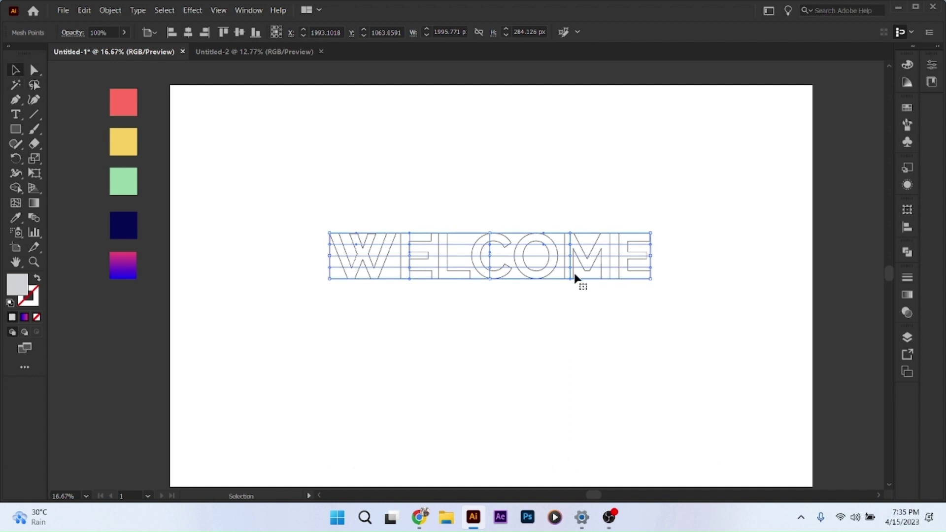
{"action": "left_click_drag", "start_coordinate": [650, 277], "coordinate": [714, 328]}
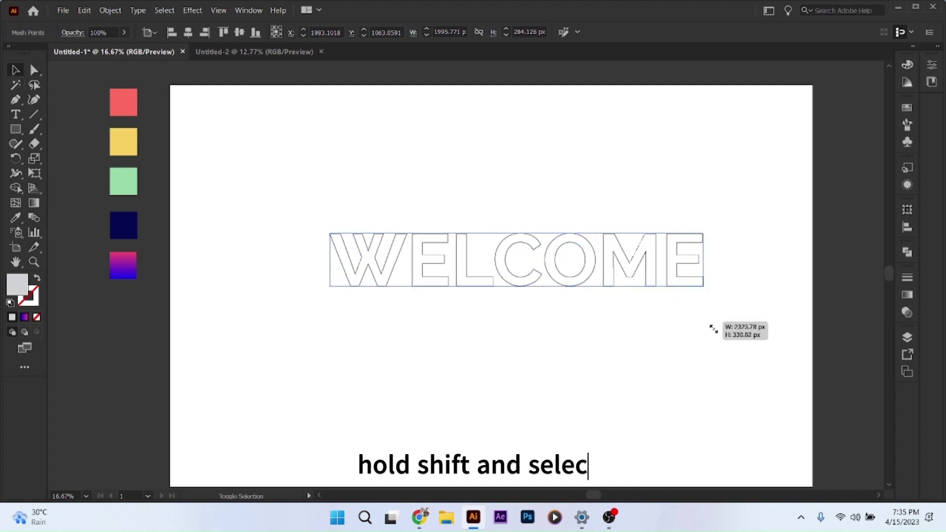
{"action": "left_click", "coordinate": [34, 70]}
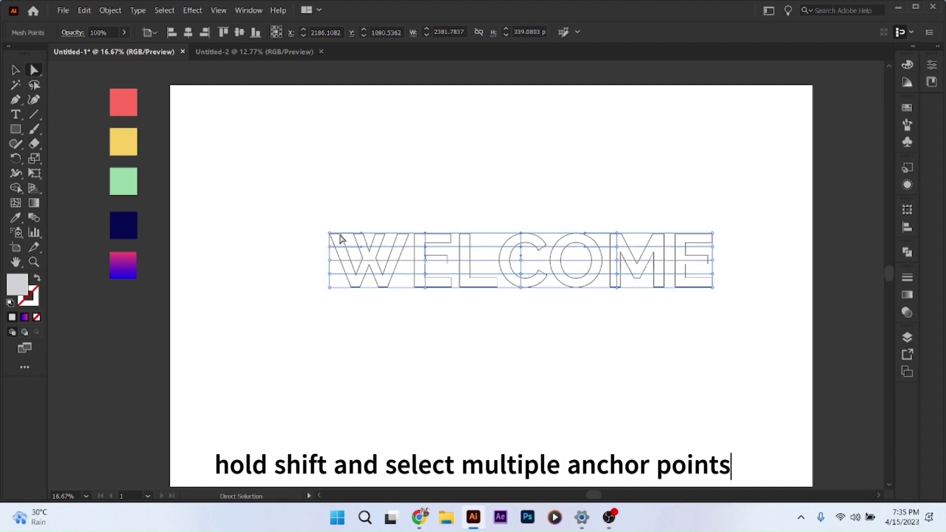
{"action": "left_click", "coordinate": [321, 249]}
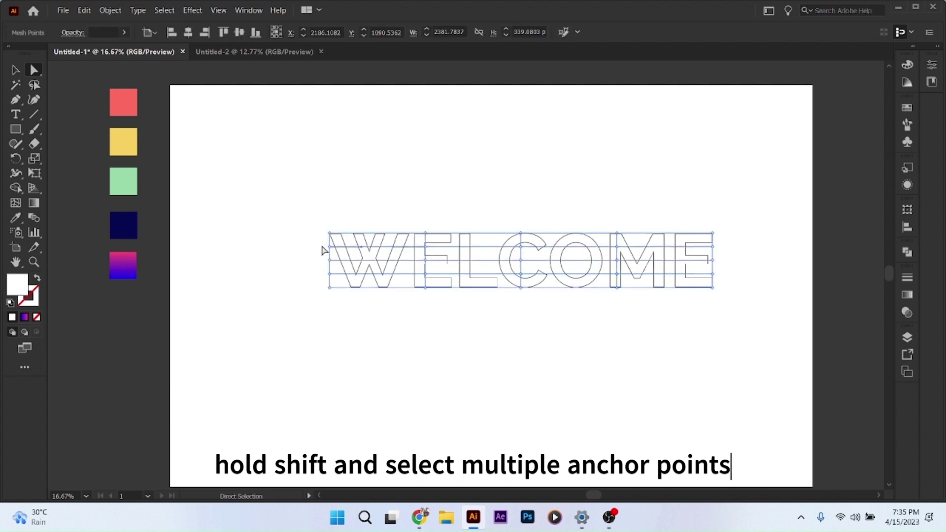
{"action": "left_click", "coordinate": [330, 247]}
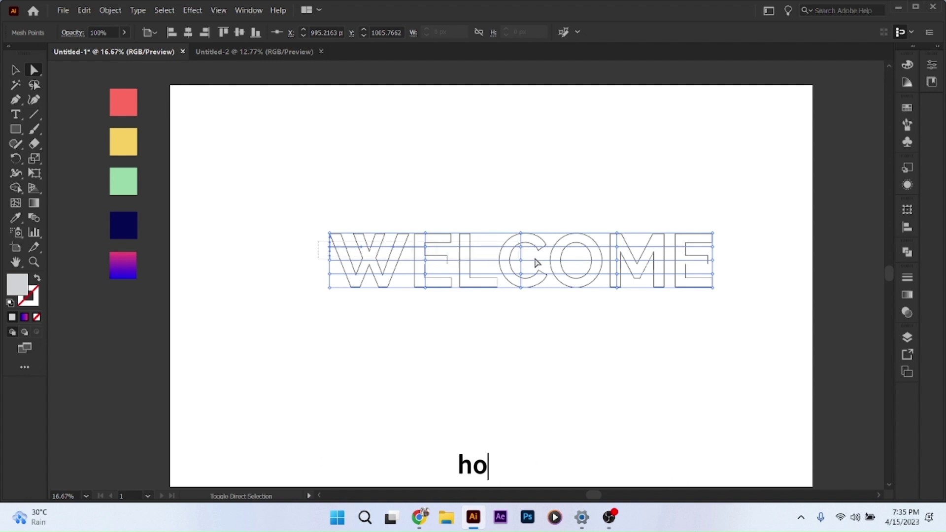
{"action": "left_click_drag", "start_coordinate": [720, 257], "coordinate": [721, 255]}
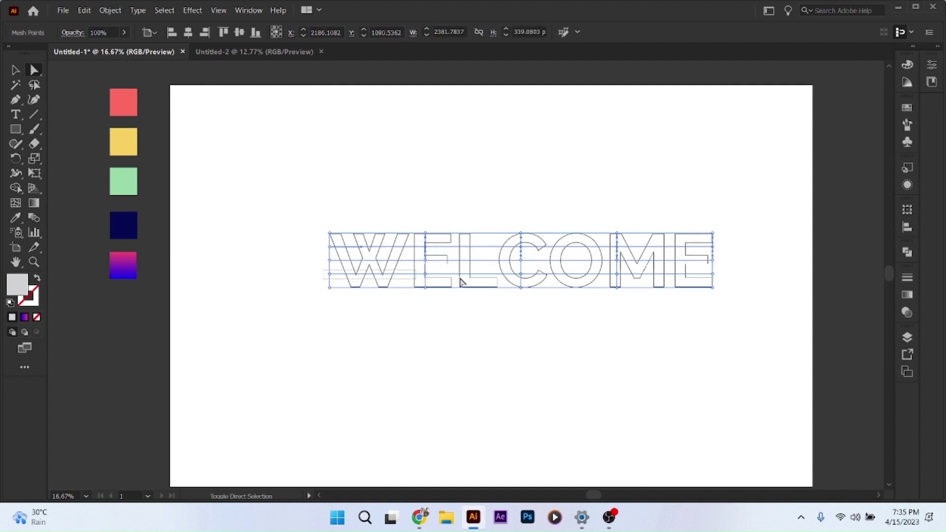
{"action": "key", "text": "ctrl+z"}
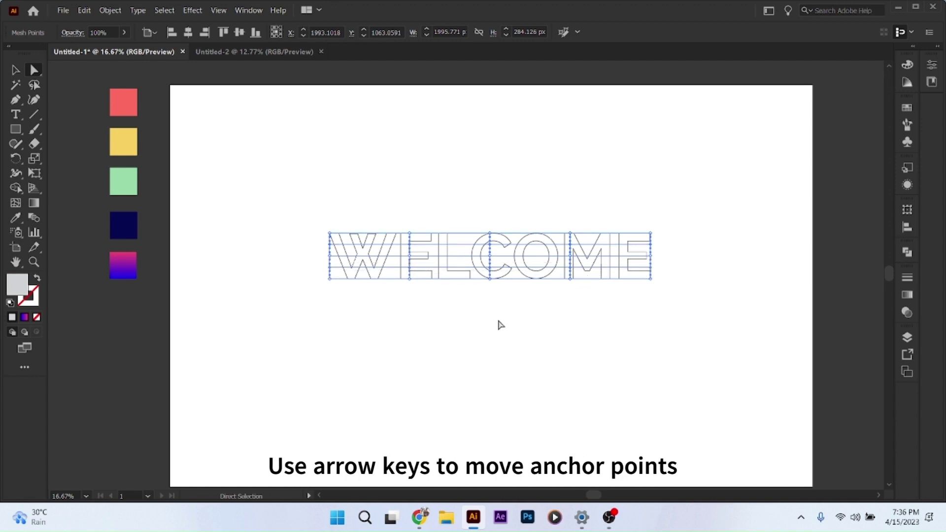
Nudge selected mesh points right to warp the letters, then reselect points around the M.
{"action": "key", "text": "shift+Right"}
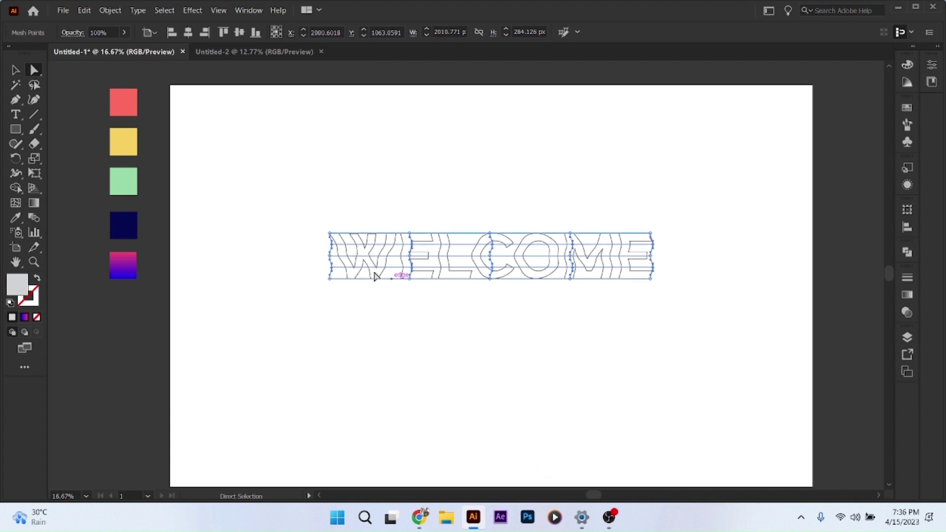
{"action": "left_click", "coordinate": [400, 218]}
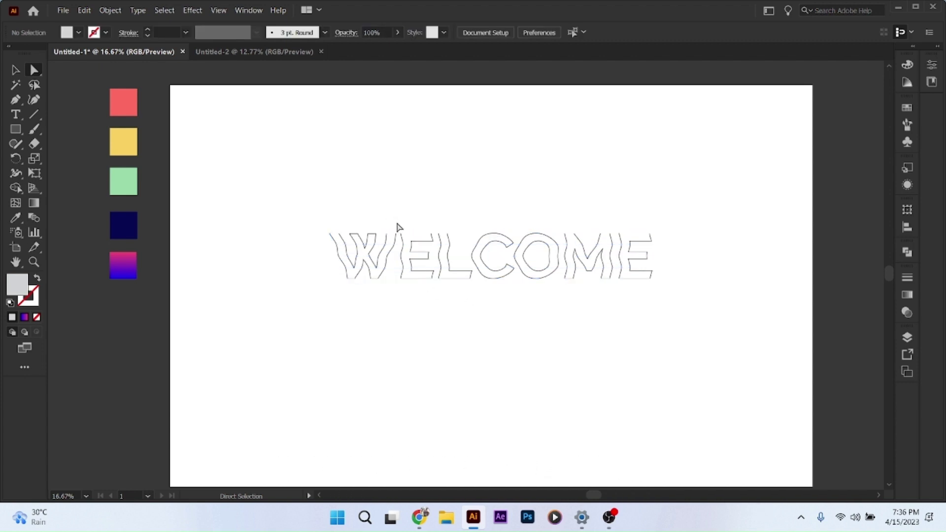
{"action": "key", "text": "ctrl+a"}
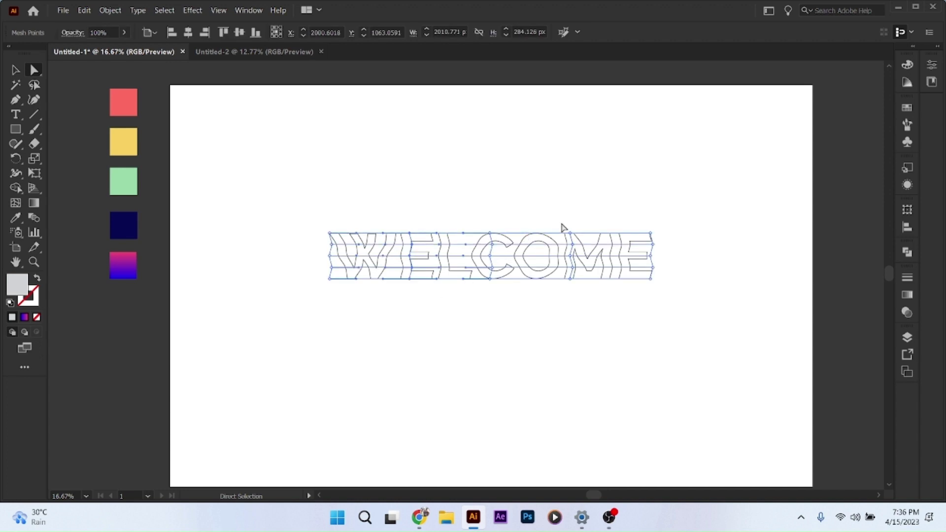
{"action": "left_click_drag", "start_coordinate": [584, 326], "coordinate": [583, 325]}
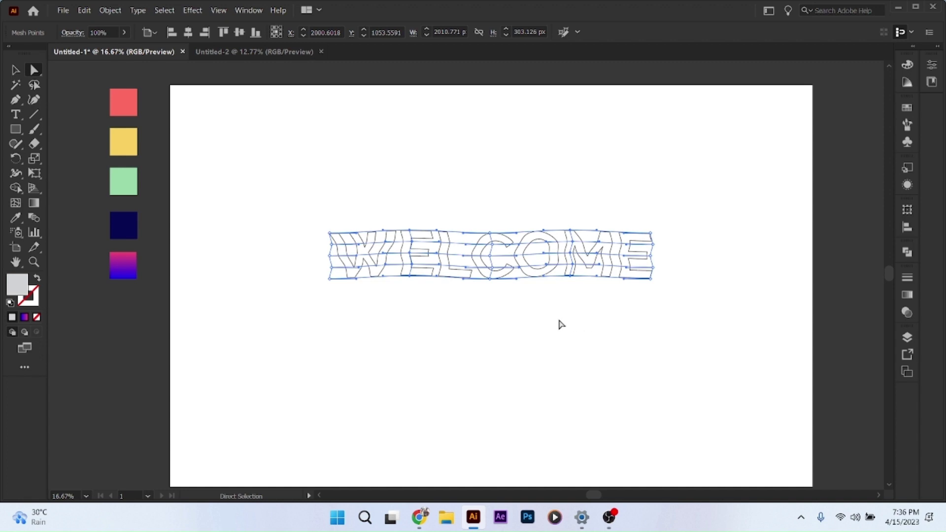
Move the warped WELCOME envelope up slightly and expand it into plain outlines.
{"action": "key", "text": "v"}
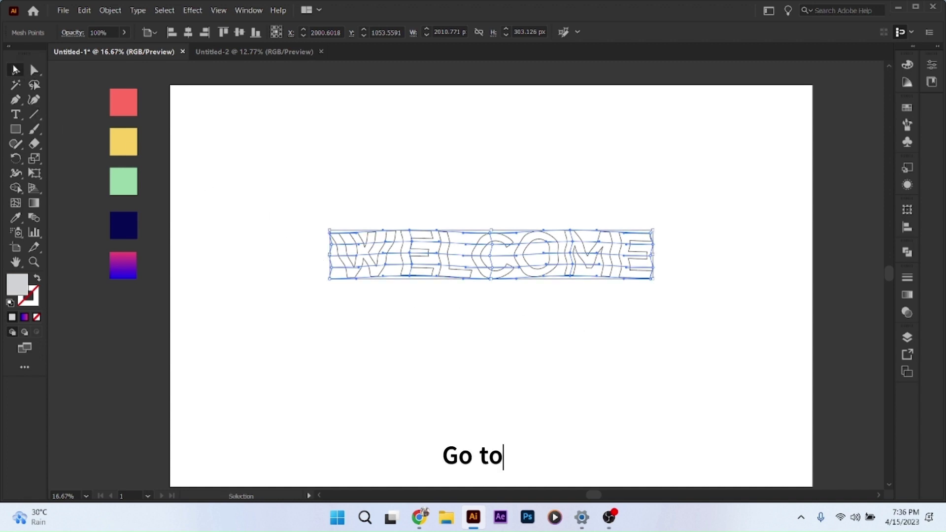
{"action": "left_click", "coordinate": [445, 287]}
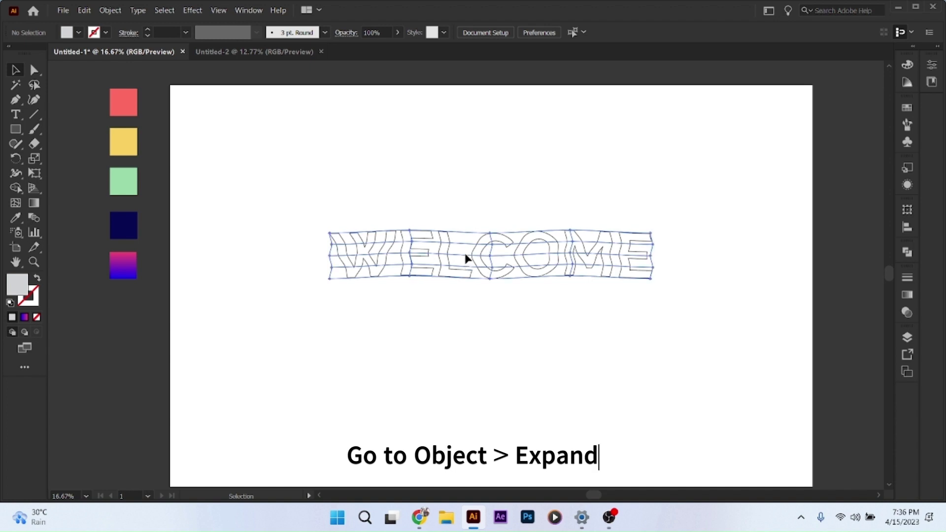
{"action": "left_click_drag", "start_coordinate": [467, 265], "coordinate": [468, 243]}
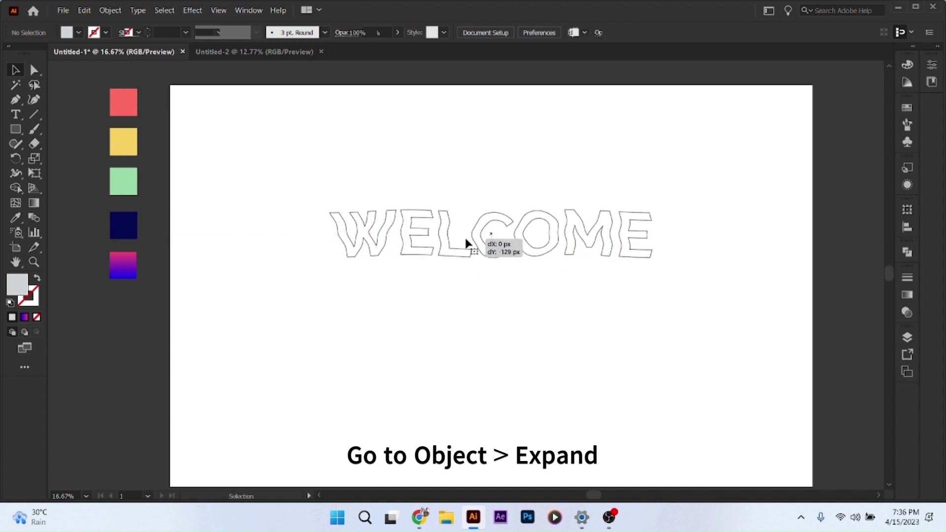
{"action": "left_click", "coordinate": [109, 11]}
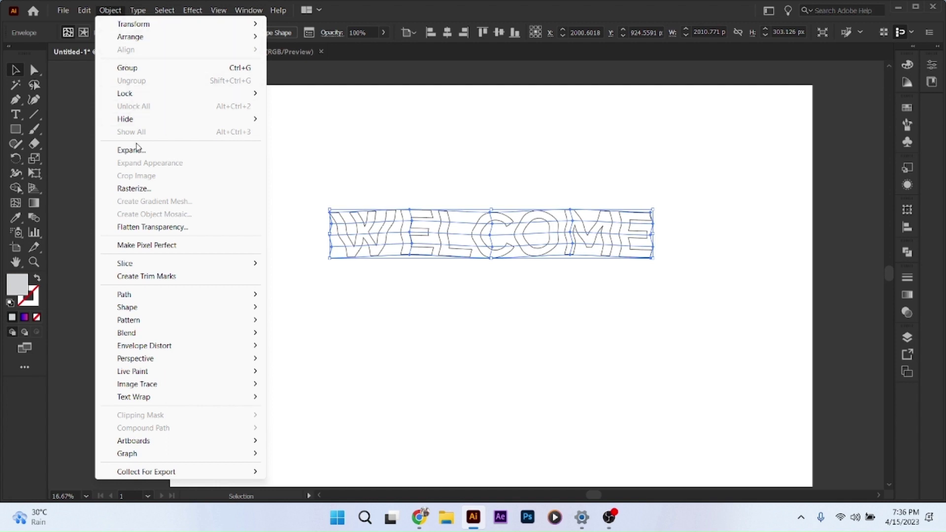
{"action": "left_click", "coordinate": [131, 150]}
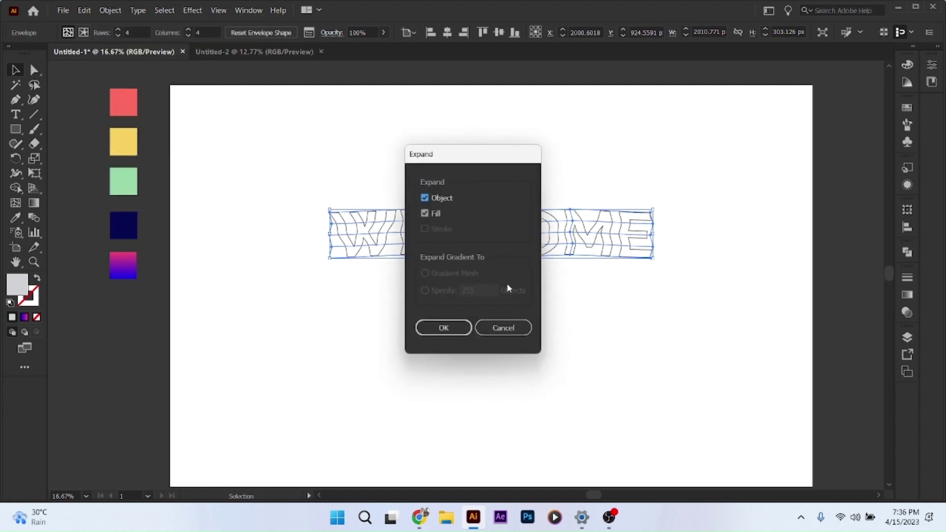
{"action": "left_click", "coordinate": [462, 328]}
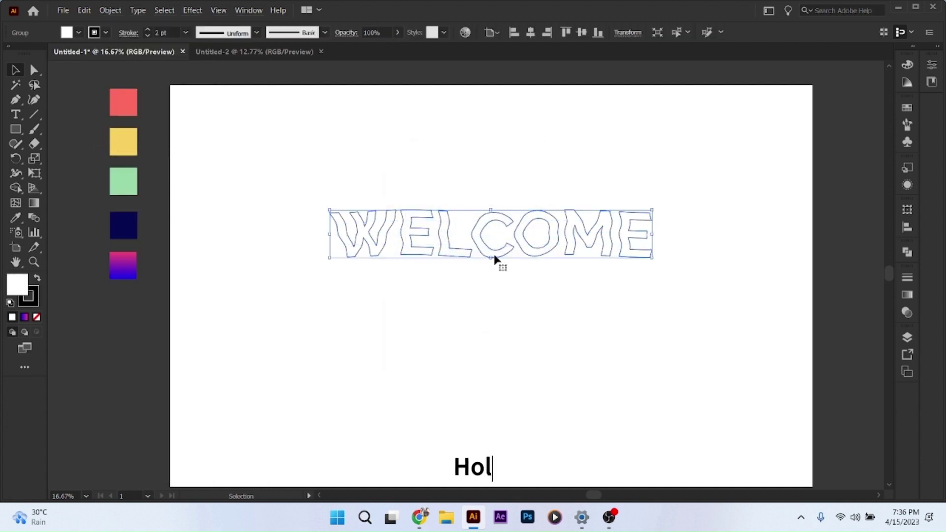
Duplicate WELCOME into a vertical stack and shrink the top and middle copies.
{"action": "left_click_drag", "start_coordinate": [495, 257], "coordinate": [491, 222]}
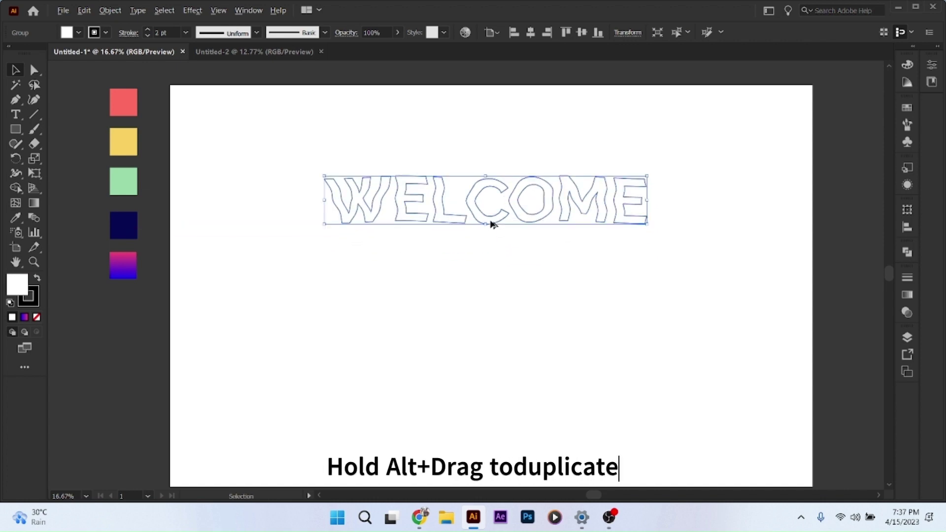
{"action": "mouse_move", "coordinate": [491, 224]}
{"action": "left_mouse_down"}
{"action": "mouse_move", "coordinate": [494, 352]}
{"action": "mouse_move", "coordinate": [499, 332]}
{"action": "left_mouse_up"}
{"action": "left_click", "coordinate": [549, 208]}
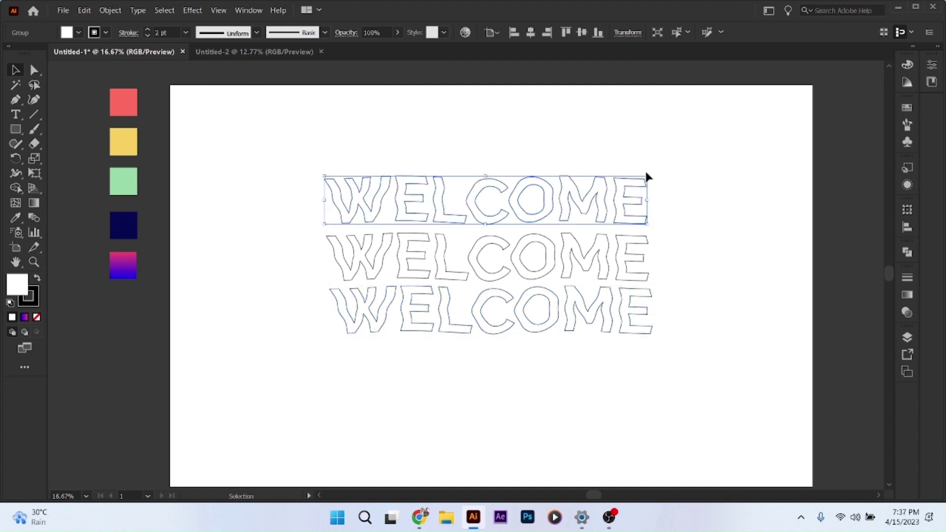
{"action": "mouse_move", "coordinate": [648, 175]}
{"action": "left_mouse_down"}
{"action": "mouse_move", "coordinate": [523, 199]}
{"action": "mouse_move", "coordinate": [554, 199]}
{"action": "left_mouse_up"}
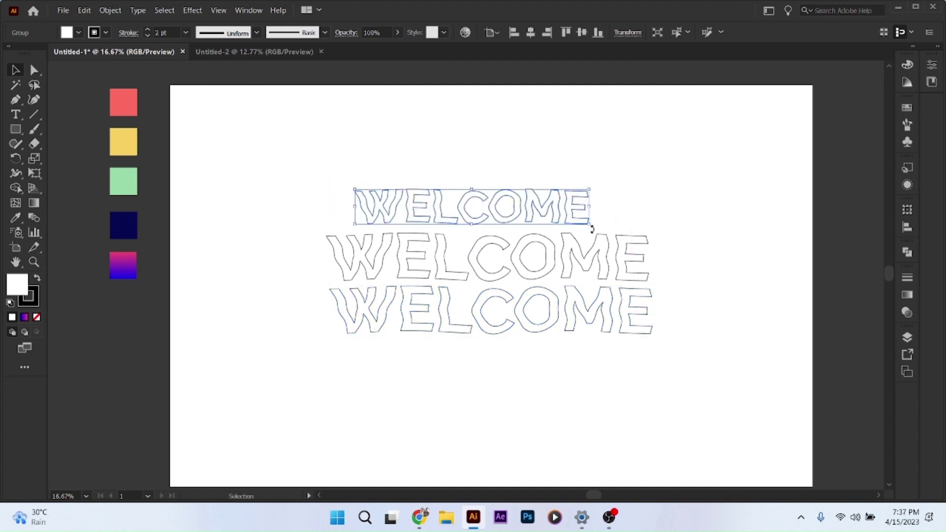
{"action": "left_click", "coordinate": [602, 243]}
{"action": "left_click_drag", "start_coordinate": [651, 234], "coordinate": [631, 242]}
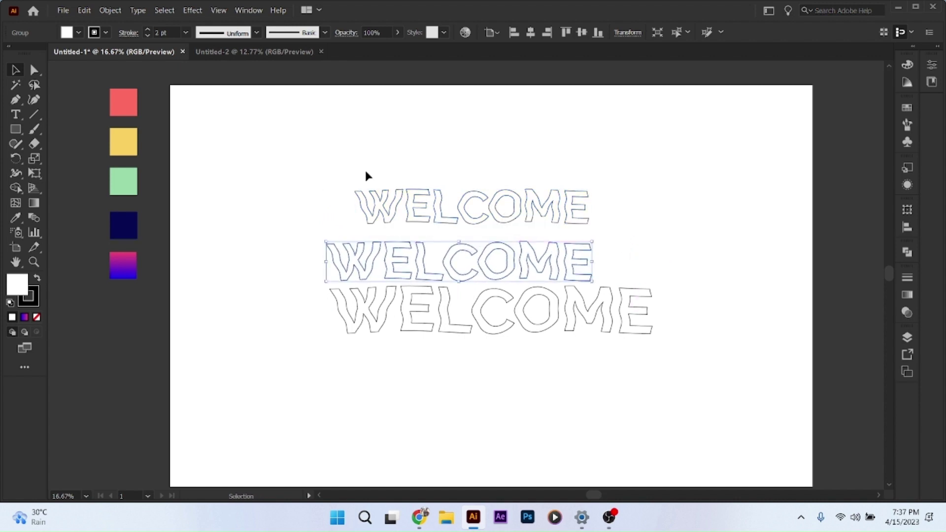
Centre the three WELCOME copies on each other and on the artboard.
{"action": "left_click_drag", "start_coordinate": [299, 151], "coordinate": [557, 396]}
{"action": "left_click", "coordinate": [530, 33]}
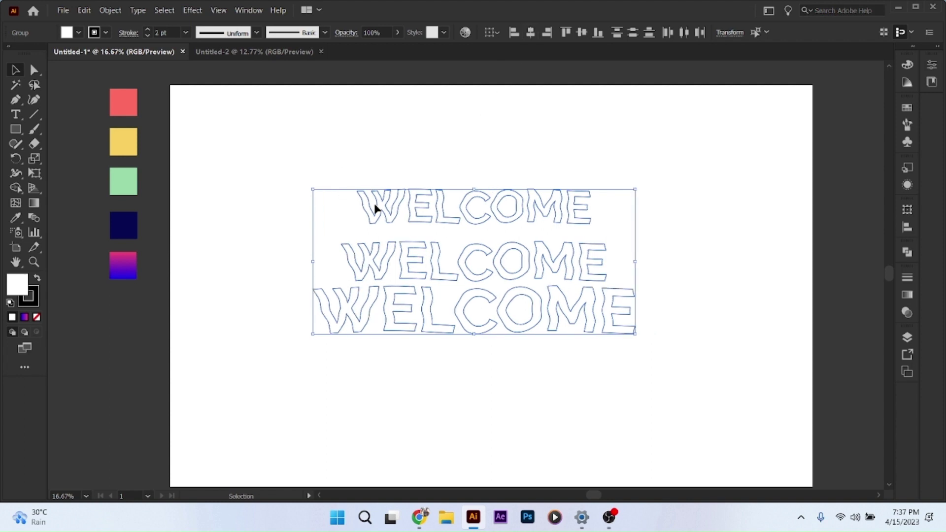
{"action": "left_click", "coordinate": [477, 171]}
{"action": "left_click_drag", "start_coordinate": [475, 196], "coordinate": [472, 203]}
{"action": "key", "text": "ctrl+a"}
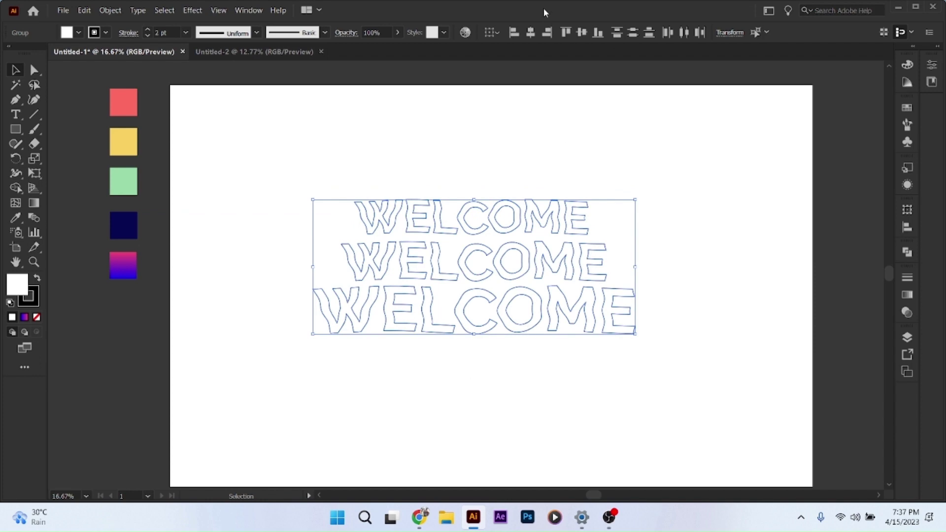
{"action": "left_click", "coordinate": [534, 38]}
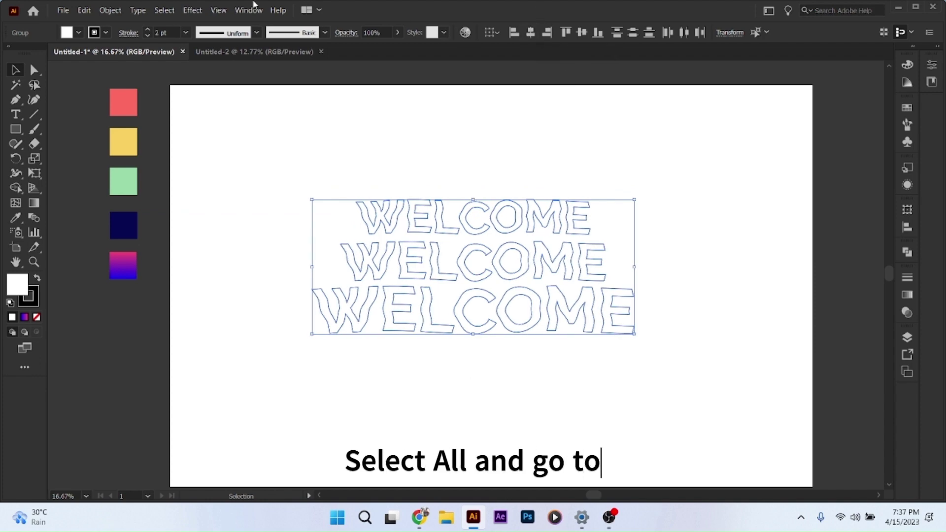
Make a blend of the three WELCOME copies and set Blend Options to Specified Steps 15.
{"action": "left_click", "coordinate": [109, 14]}
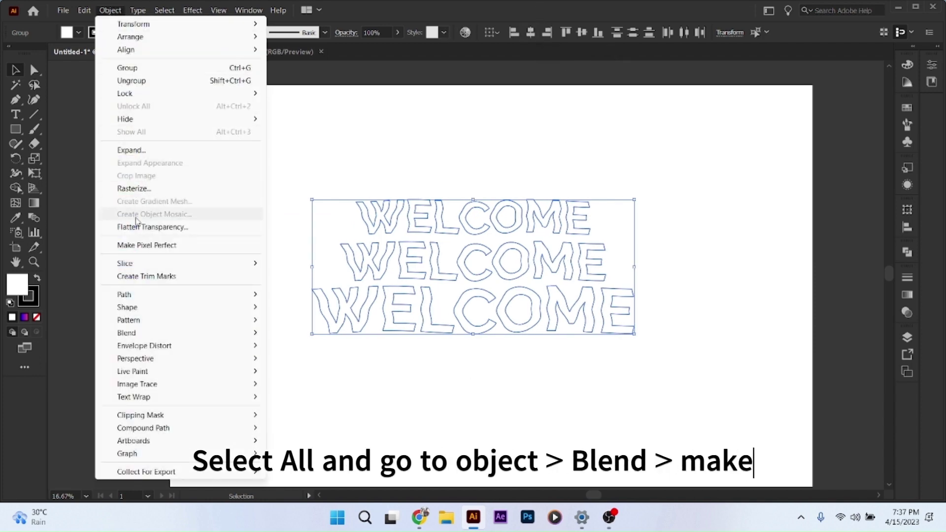
{"action": "mouse_move", "coordinate": [126, 333]}
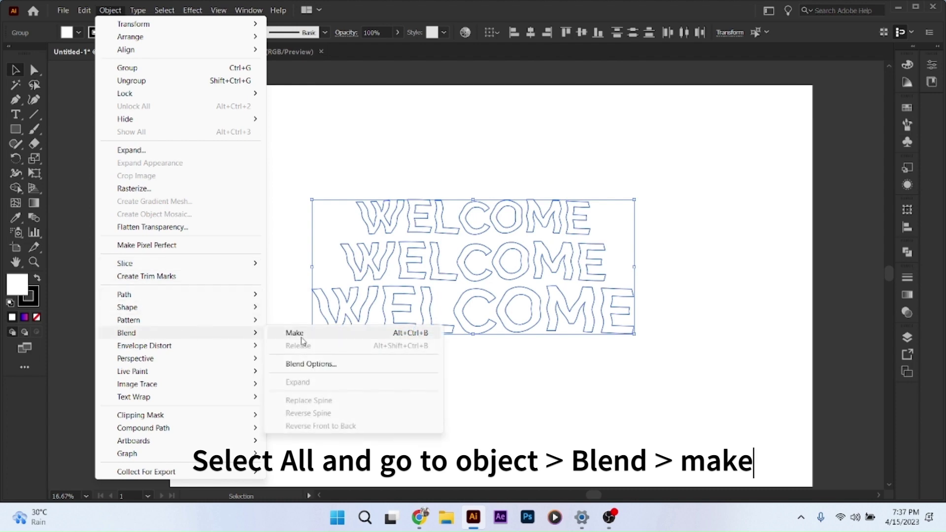
{"action": "left_click", "coordinate": [300, 334]}
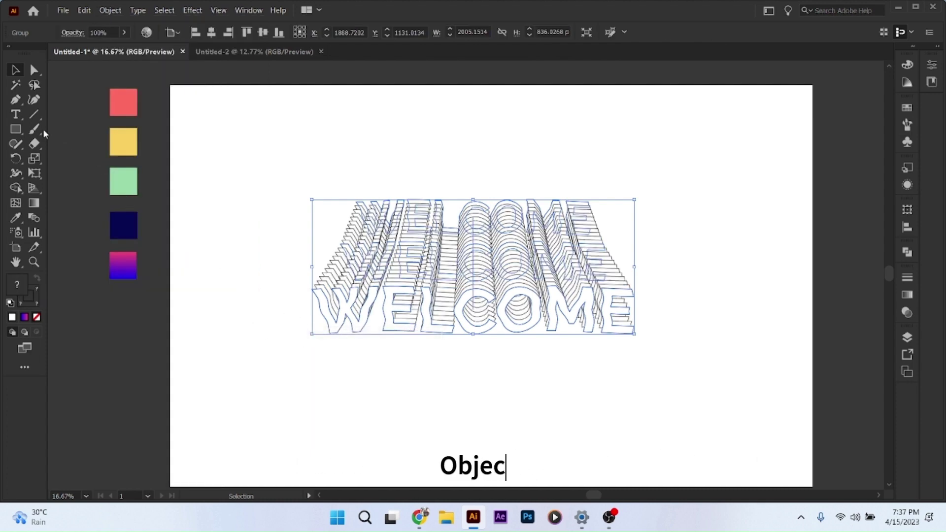
{"action": "left_click", "coordinate": [109, 10]}
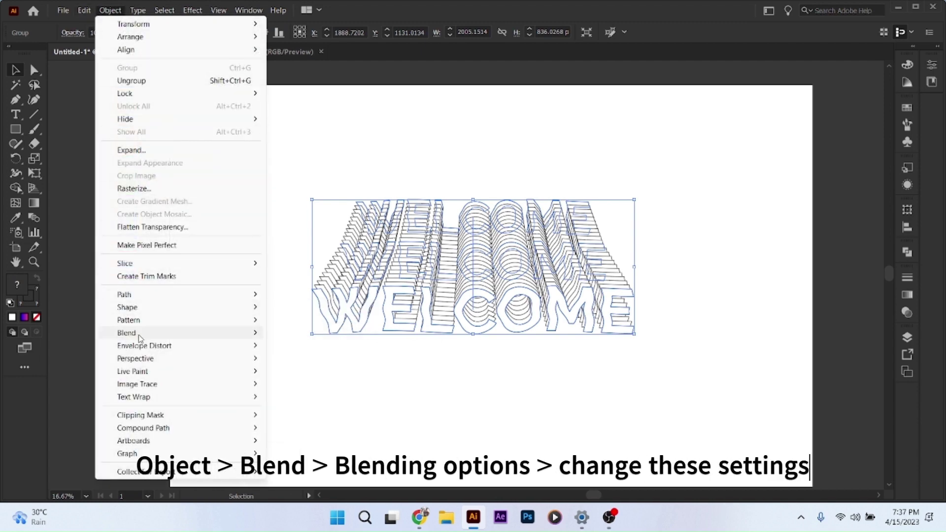
{"action": "mouse_move", "coordinate": [126, 333]}
{"action": "left_click", "coordinate": [310, 363]}
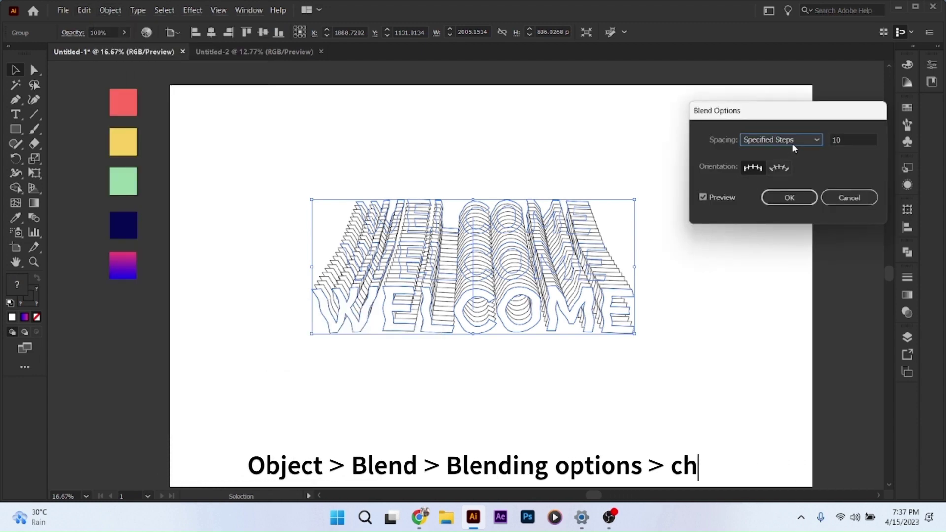
{"action": "double_click", "coordinate": [846, 139]}
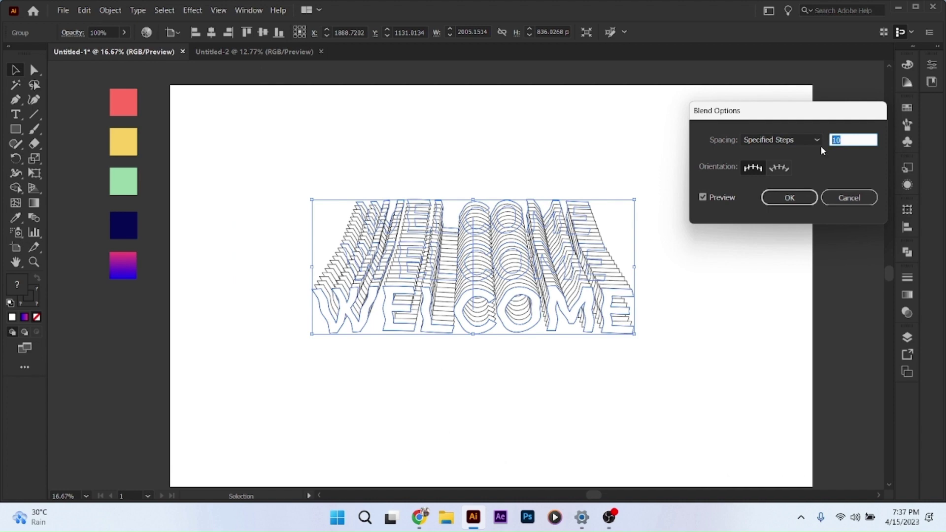
{"action": "key", "text": "Up"}
{"action": "key", "text": "Up"}
{"action": "key", "text": "Up"}
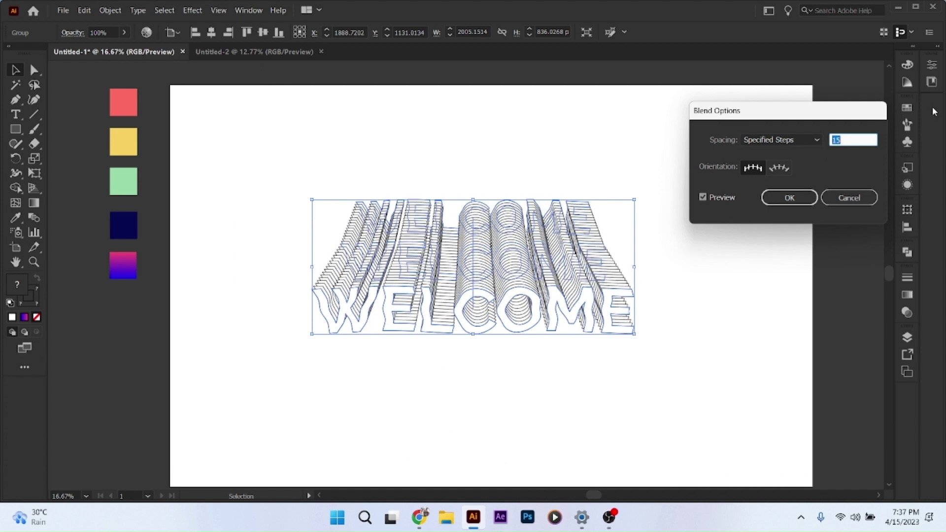
{"action": "left_click", "coordinate": [821, 143]}
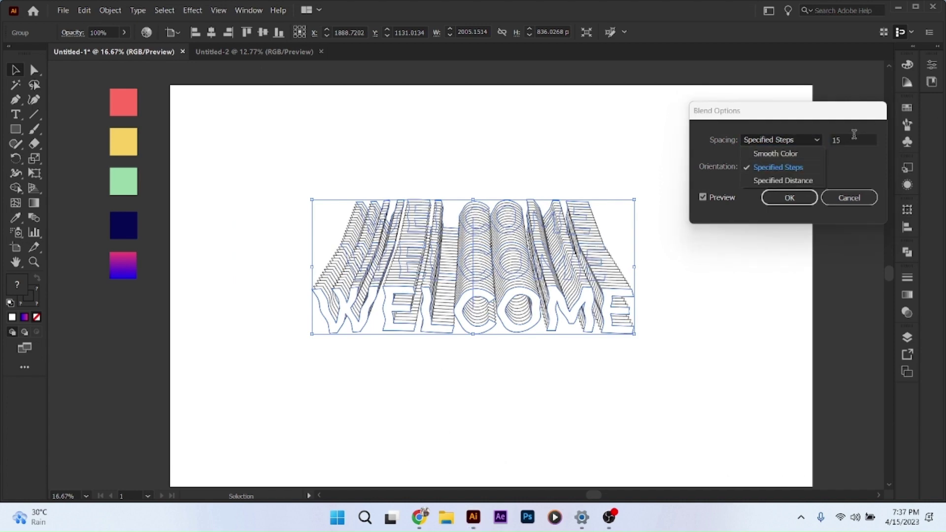
{"action": "left_click", "coordinate": [796, 202]}
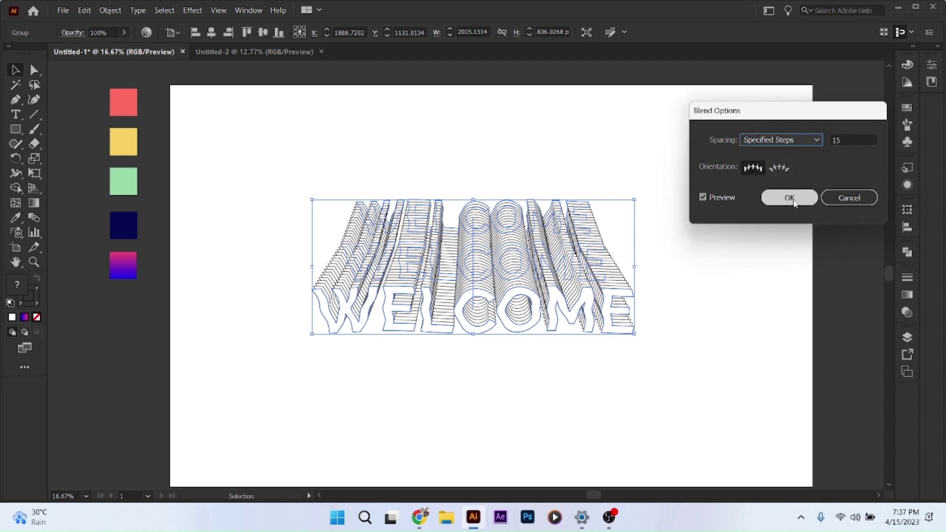
{"action": "left_click", "coordinate": [790, 198]}
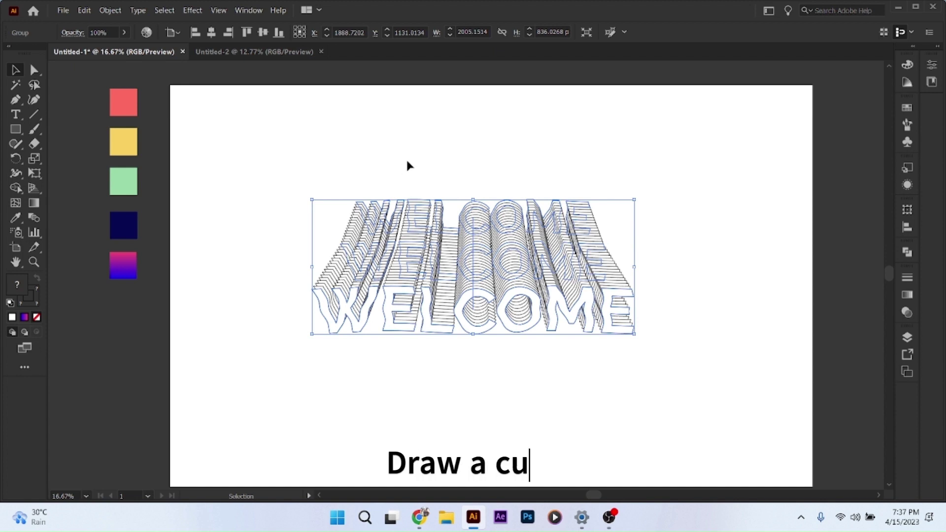
Draw a wavy curved path with the Pen tool to the right of WELCOME.
{"action": "left_click", "coordinate": [15, 100]}
{"action": "left_click", "coordinate": [694, 324], "text": "ctrl"}
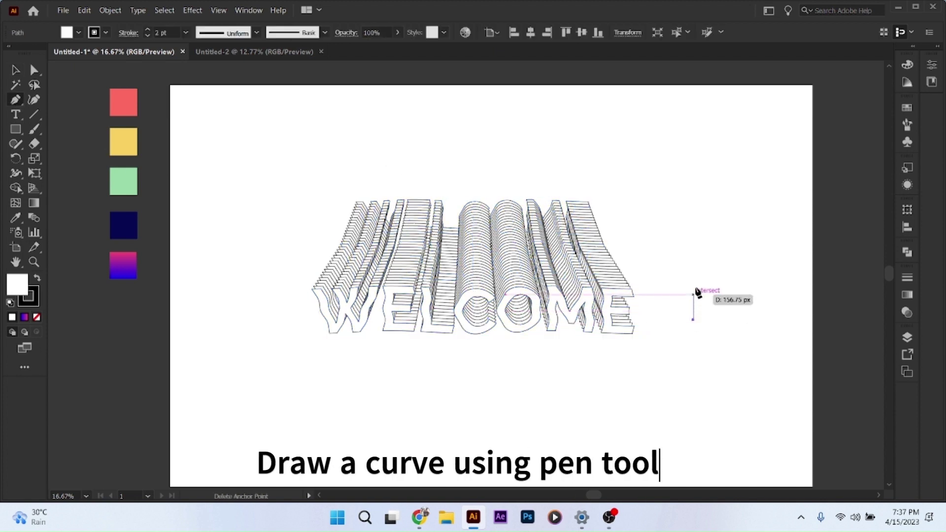
{"action": "left_click_drag", "start_coordinate": [743, 248], "coordinate": [734, 240]}
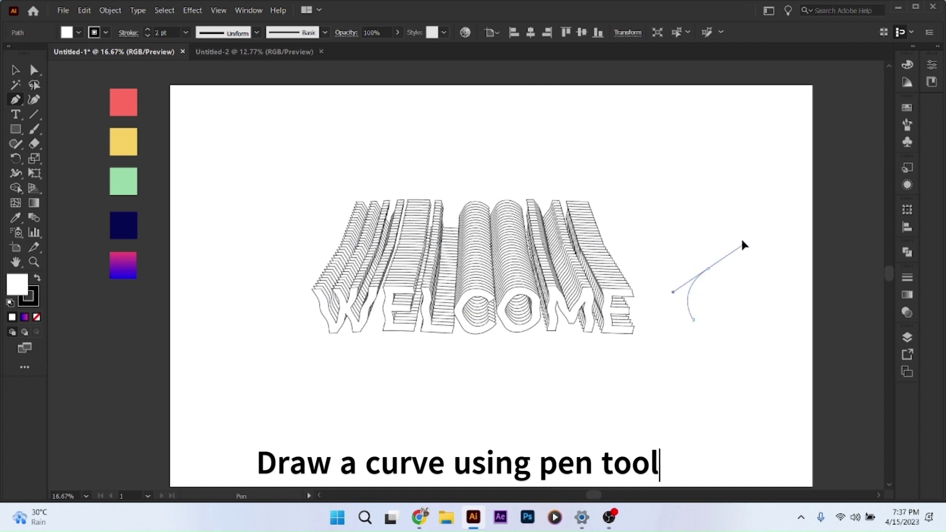
{"action": "left_click_drag", "start_coordinate": [732, 244], "coordinate": [733, 242]}
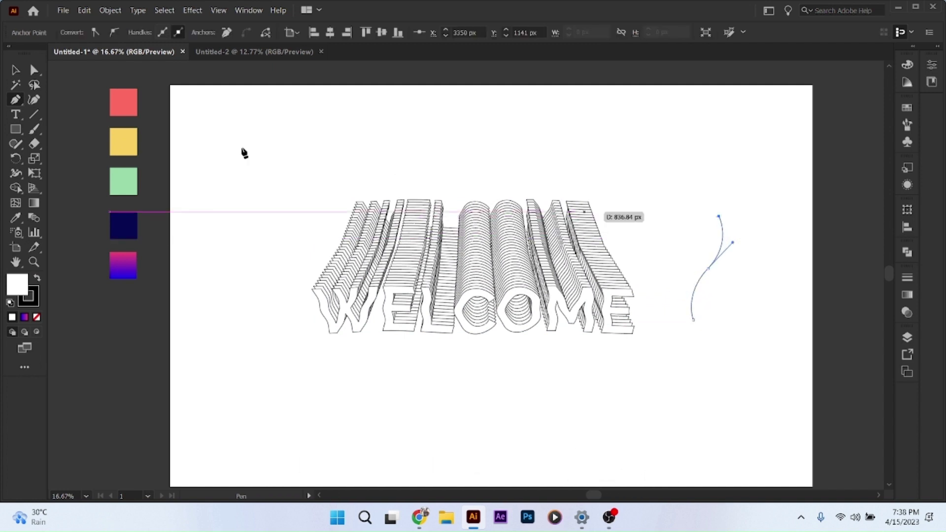
{"action": "key", "text": "v"}
Replace the blend's spine with the curve and shift the blend left.
{"action": "left_click_drag", "start_coordinate": [279, 160], "coordinate": [764, 374]}
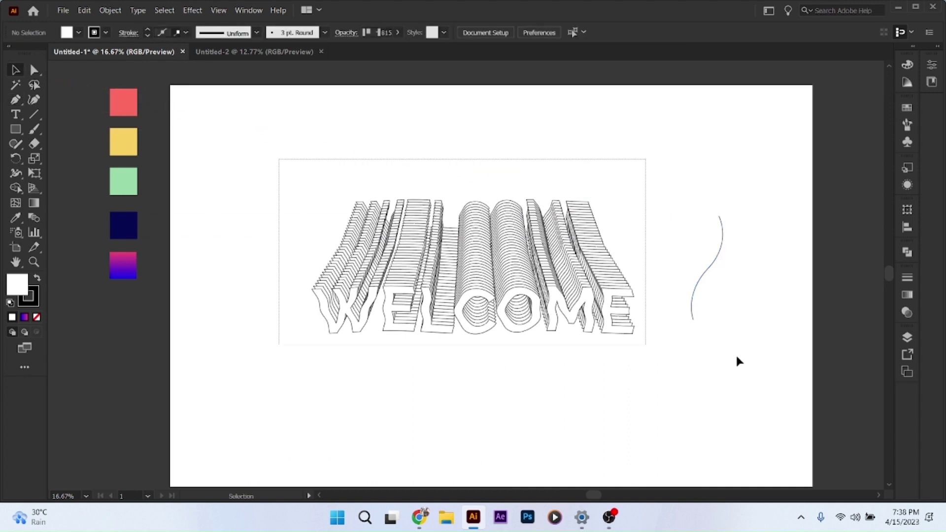
{"action": "left_click", "coordinate": [110, 10]}
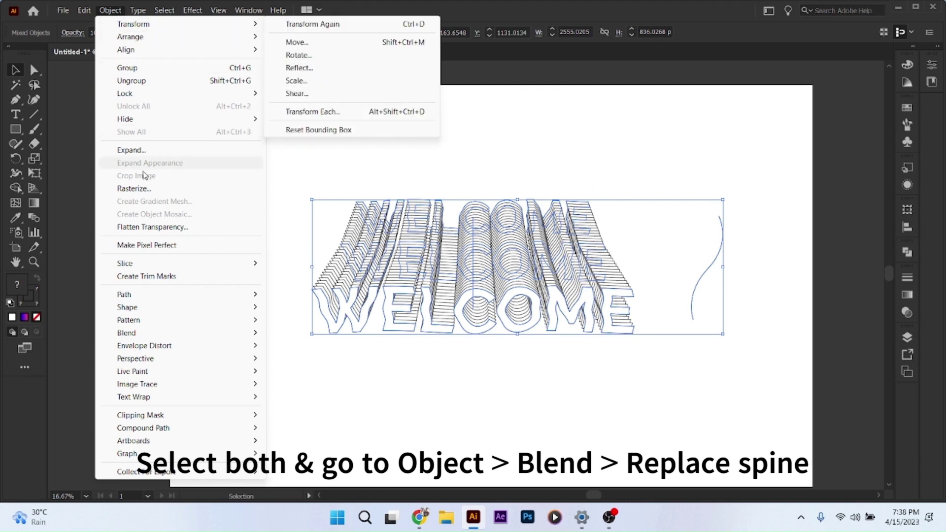
{"action": "mouse_move", "coordinate": [126, 333]}
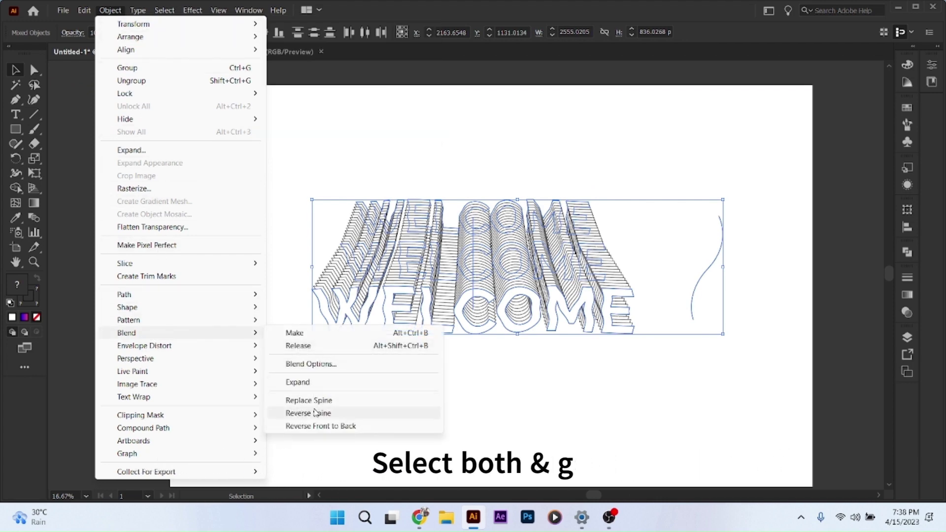
{"action": "left_click", "coordinate": [316, 401]}
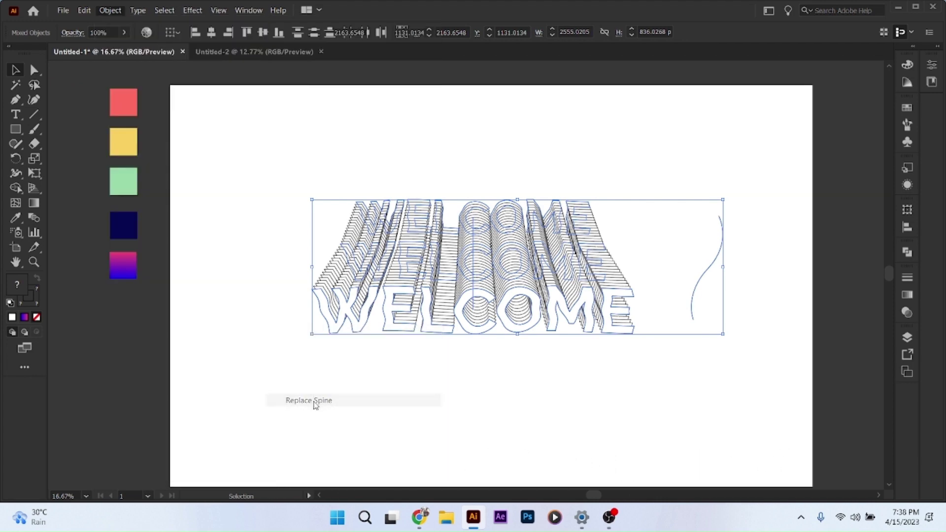
{"action": "left_click_drag", "start_coordinate": [620, 298], "coordinate": [467, 287]}
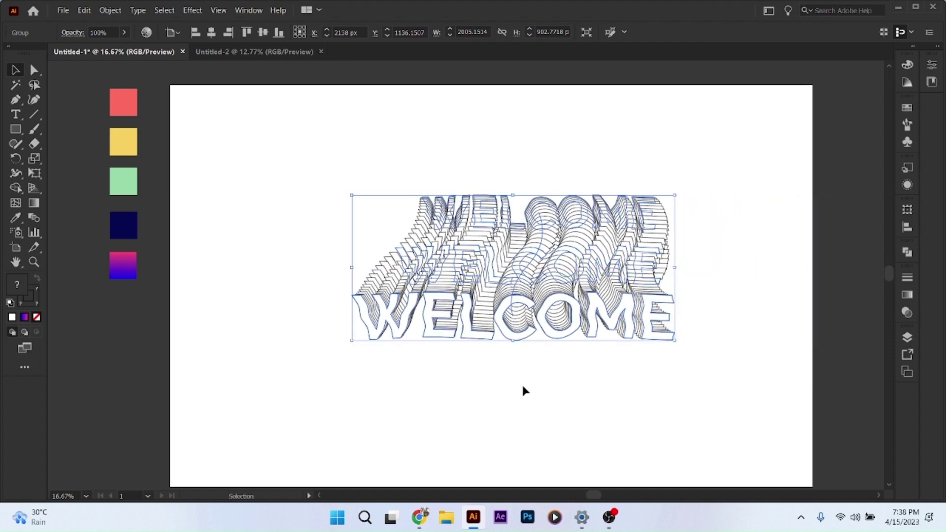
Reverse the WELCOME blend's spine so the full-size text sits on top, then nudge it down-left.
{"action": "left_click", "coordinate": [110, 9]}
{"action": "mouse_move", "coordinate": [144, 345]}
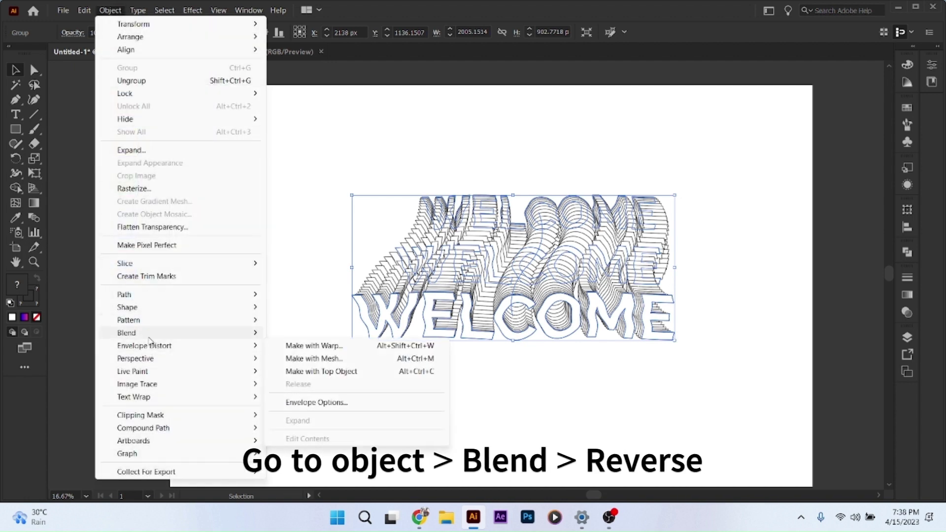
{"action": "mouse_move", "coordinate": [126, 333]}
{"action": "left_click", "coordinate": [321, 413]}
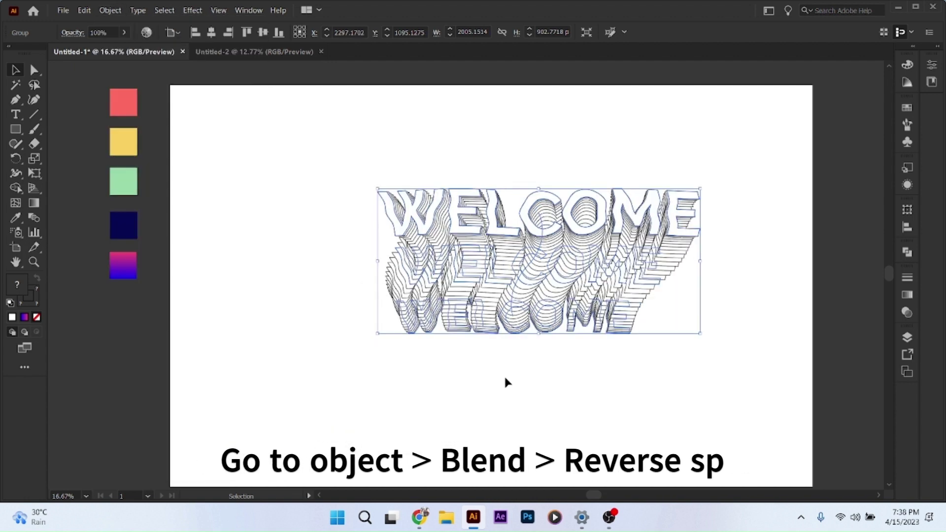
{"action": "left_click", "coordinate": [480, 362]}
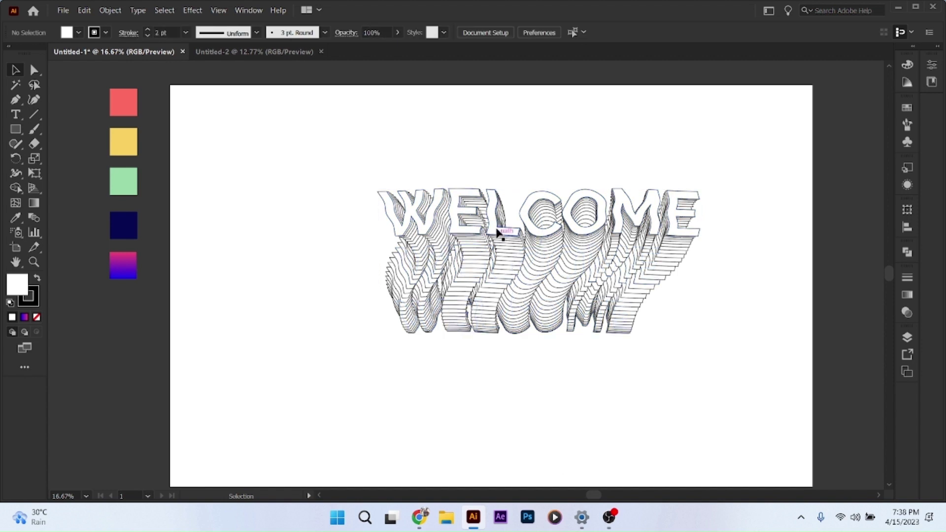
{"action": "left_click_drag", "start_coordinate": [498, 232], "coordinate": [482, 270]}
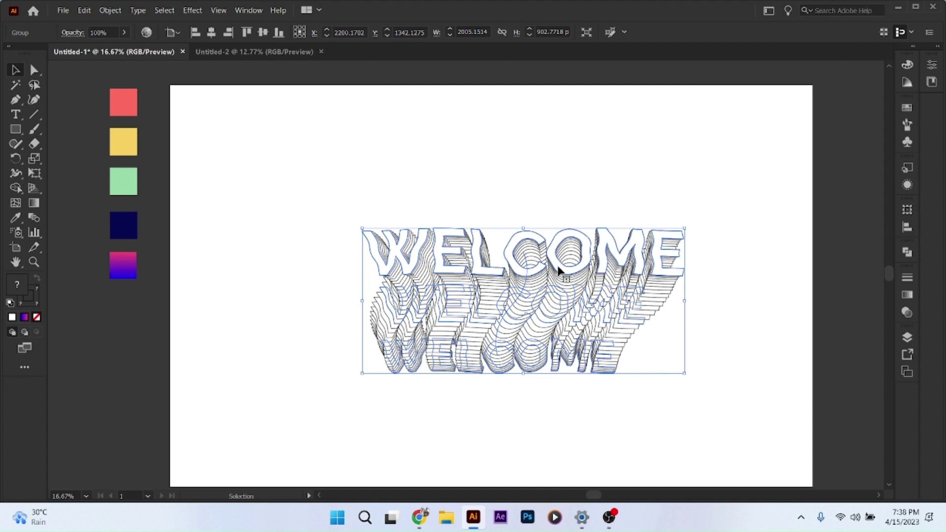
Move the WELCOME blend to the page's top-left and scale it down to about 1518 by 683 px.
{"action": "left_click_drag", "start_coordinate": [555, 272], "coordinate": [383, 161]}
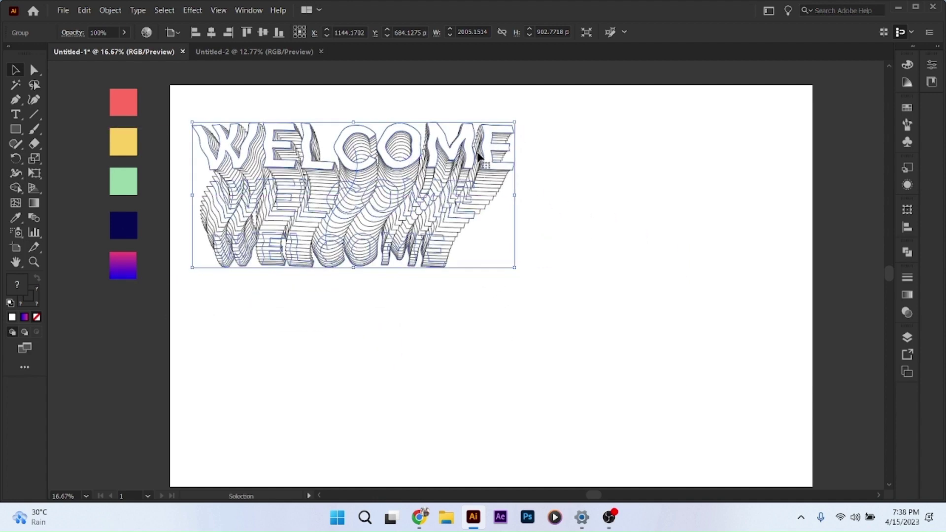
{"action": "left_click_drag", "start_coordinate": [516, 121], "coordinate": [436, 158]}
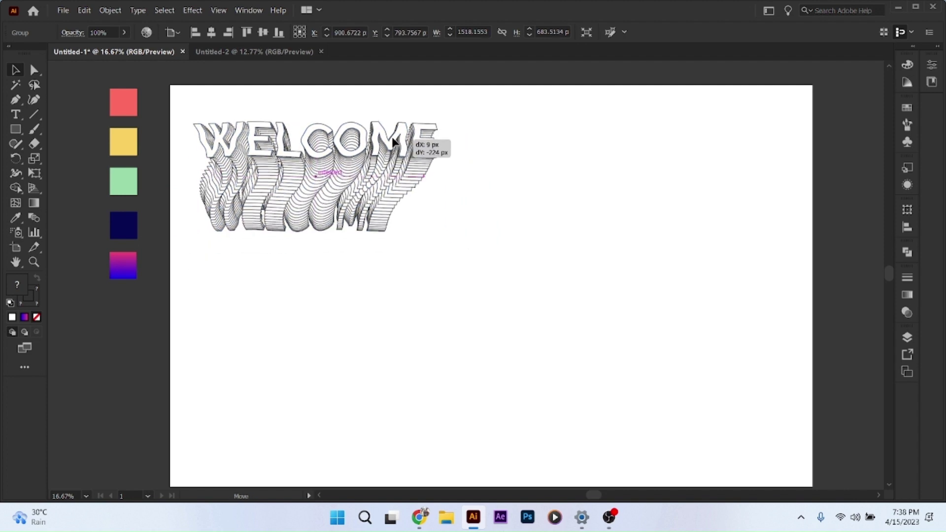
{"action": "mouse_move", "coordinate": [393, 180]}
{"action": "left_mouse_down"}
{"action": "mouse_move", "coordinate": [393, 140]}
{"action": "mouse_move", "coordinate": [671, 136]}
{"action": "left_mouse_up"}
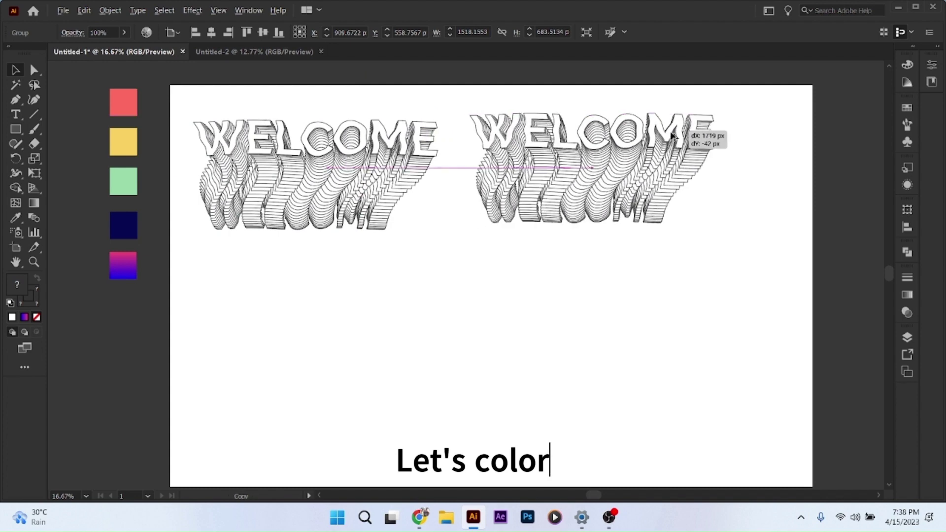
Place a duplicate of the blend to the right and reselect the left blend.
{"action": "left_click_drag", "start_coordinate": [672, 136], "coordinate": [675, 143]}
{"action": "left_click", "coordinate": [419, 244]}
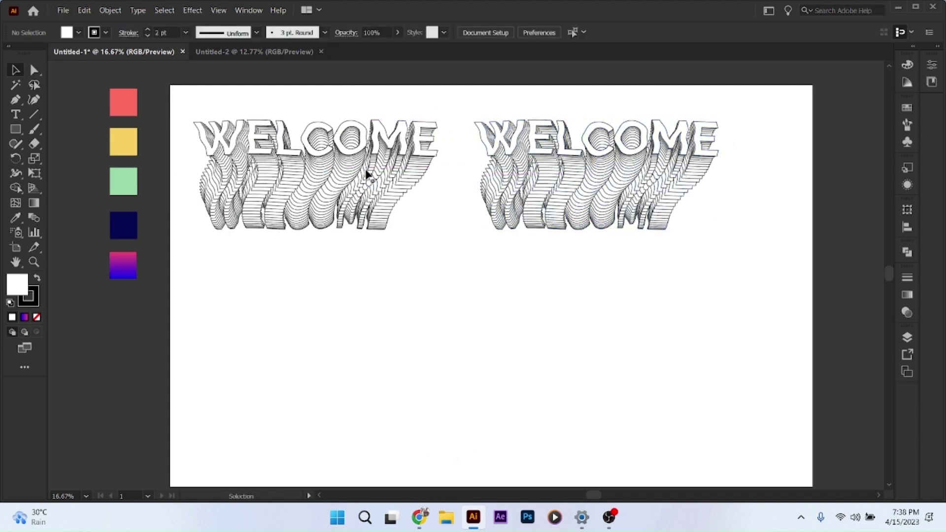
{"action": "left_click", "coordinate": [396, 158]}
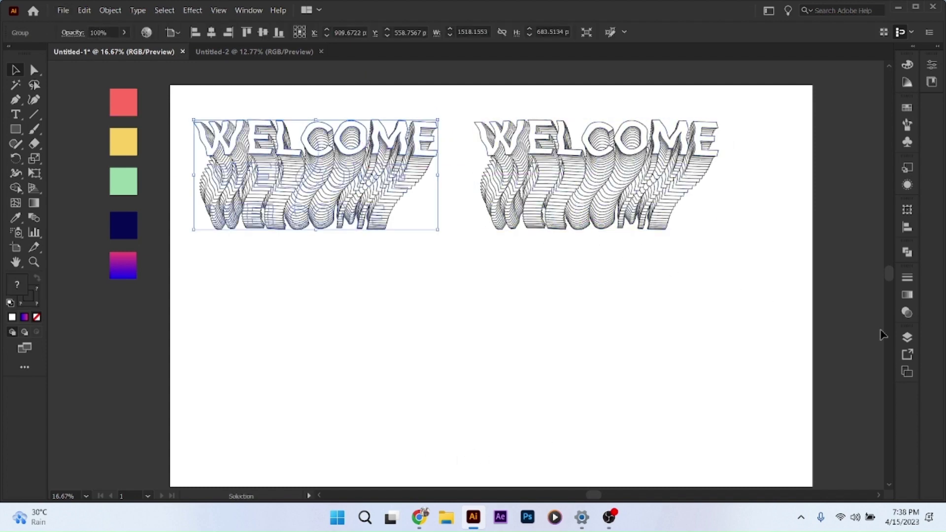
Expand Layer 1, its group and the WELCOME blend in the Layers panel to list its parts.
{"action": "left_click", "coordinate": [908, 337]}
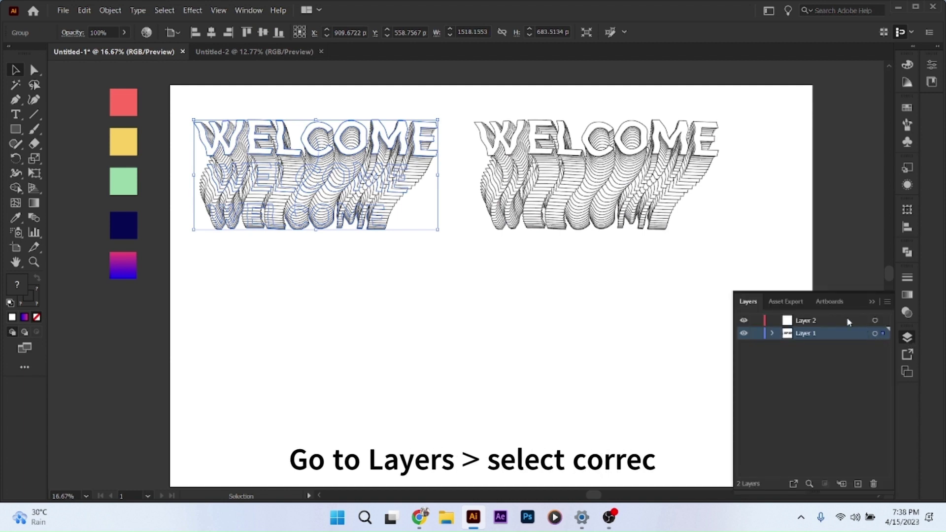
{"action": "left_click", "coordinate": [771, 334]}
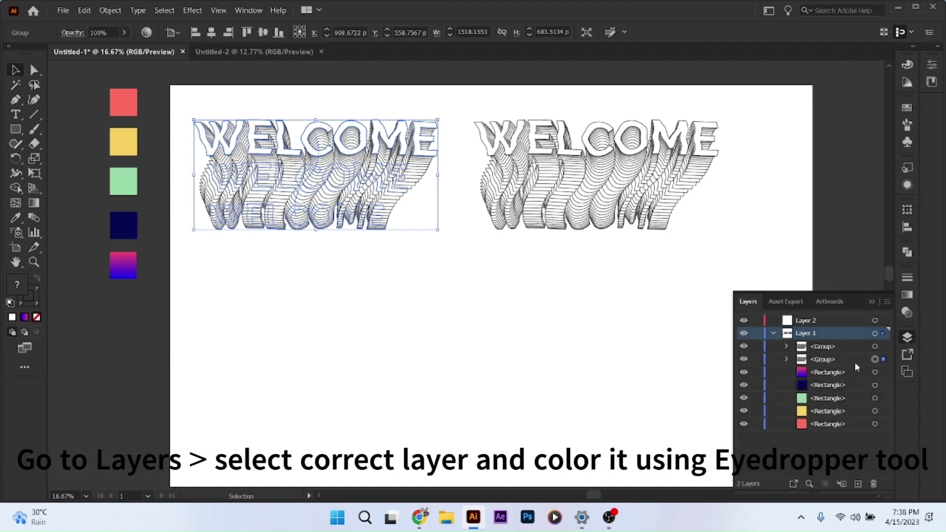
{"action": "left_click", "coordinate": [787, 359]}
{"action": "left_click", "coordinate": [803, 372]}
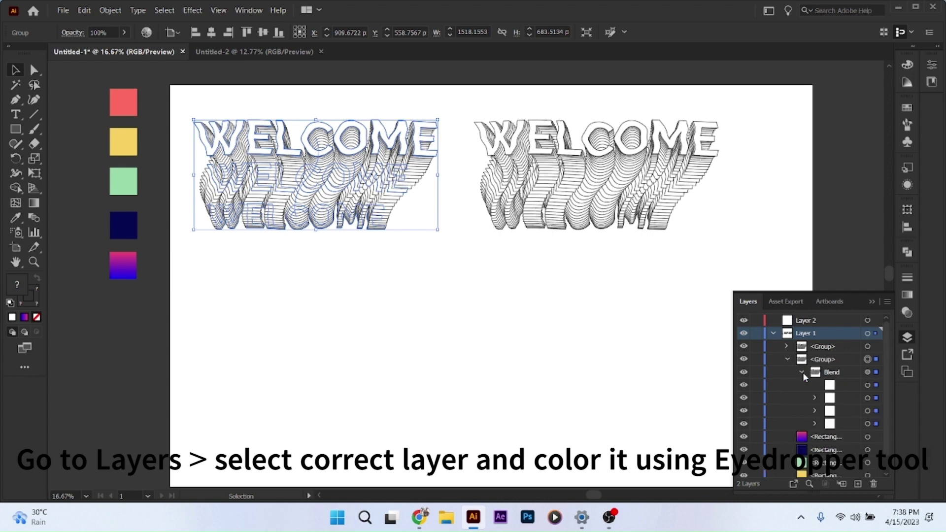
{"action": "left_click", "coordinate": [868, 385]}
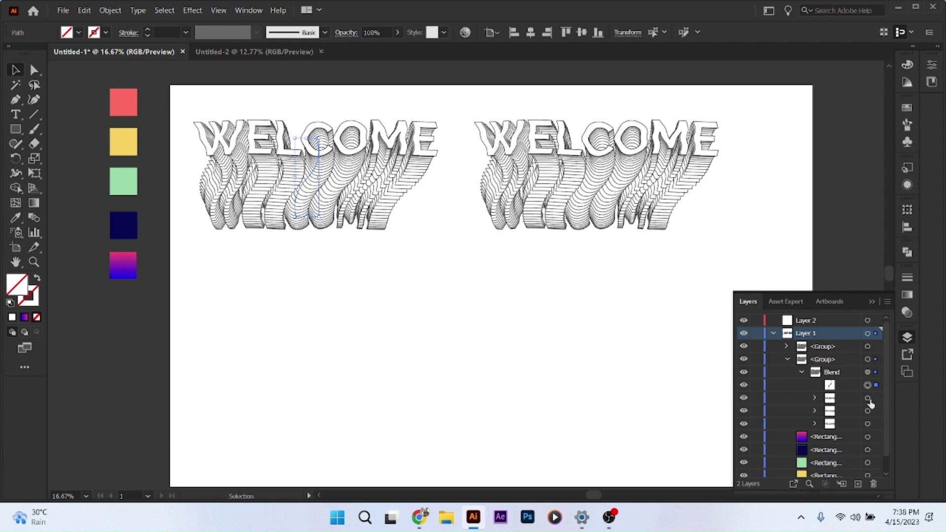
Eyedropper navy onto the front WELCOME, yellow onto the middle copy and coral onto the back.
{"action": "left_click", "coordinate": [868, 398]}
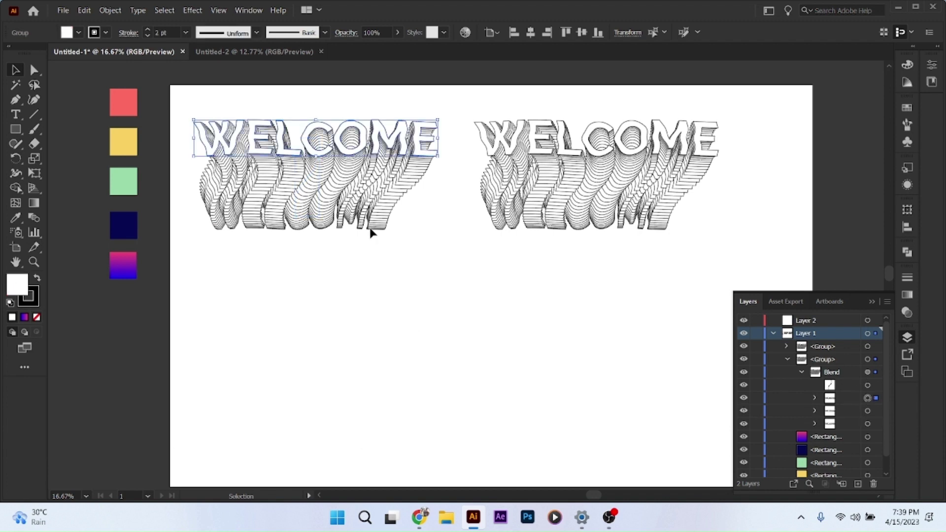
{"action": "left_click", "coordinate": [15, 217]}
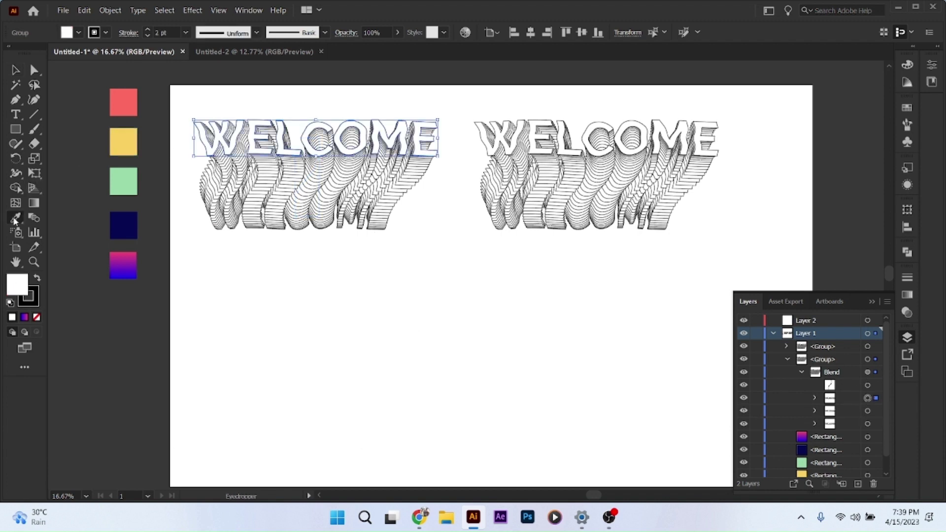
{"action": "left_click", "coordinate": [133, 225]}
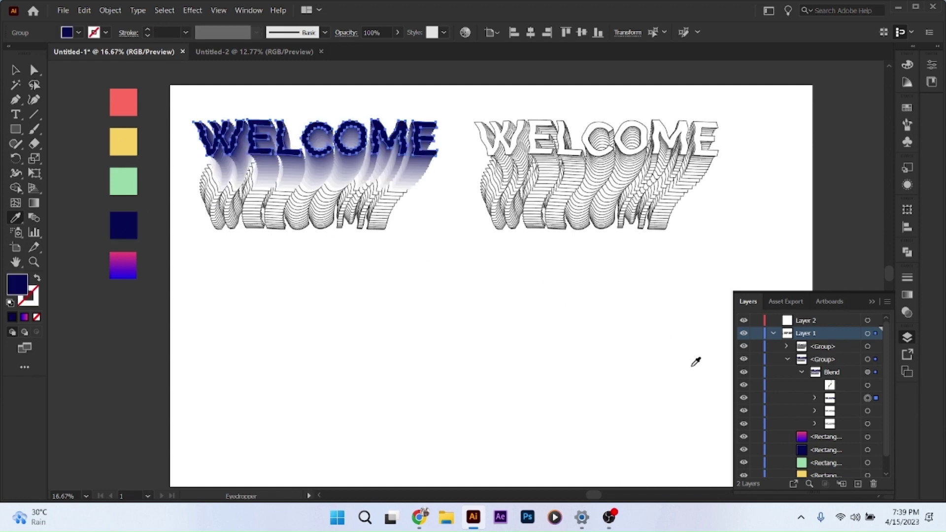
{"action": "left_click", "coordinate": [868, 411]}
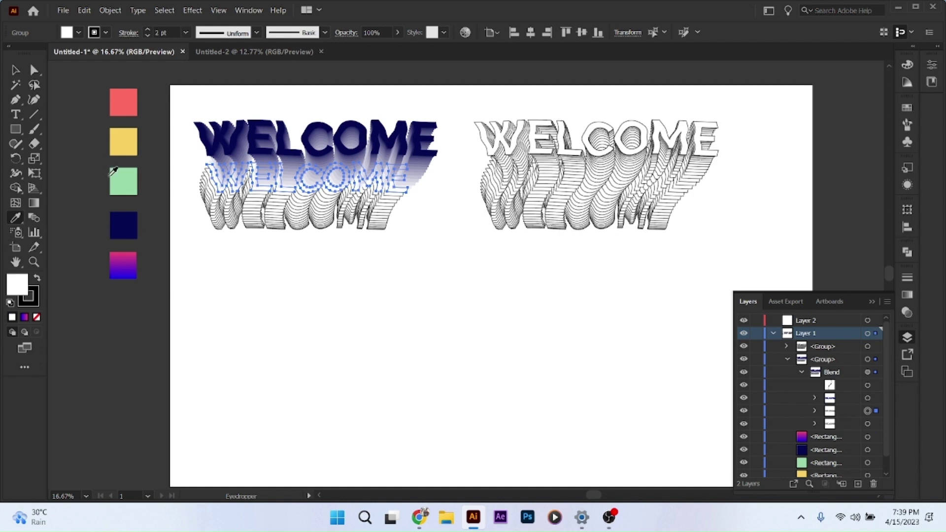
{"action": "left_click", "coordinate": [130, 136]}
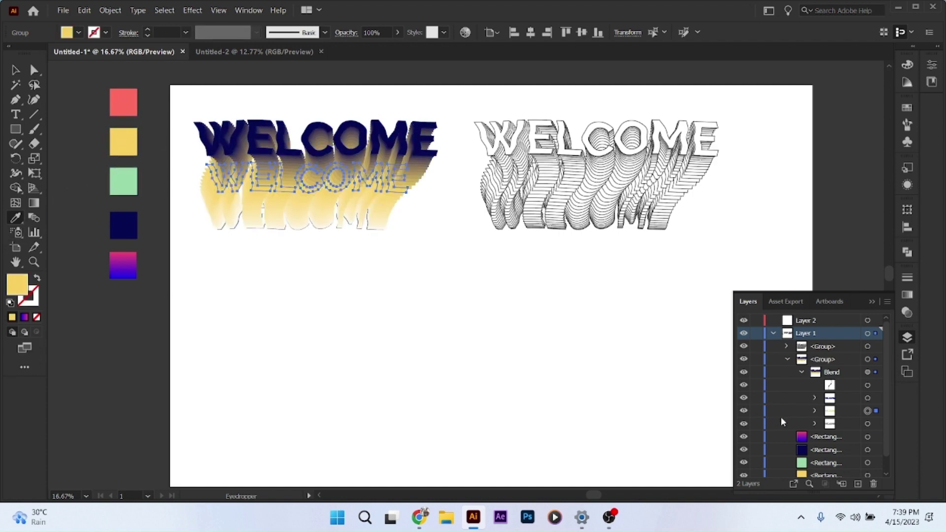
{"action": "left_click", "coordinate": [867, 423]}
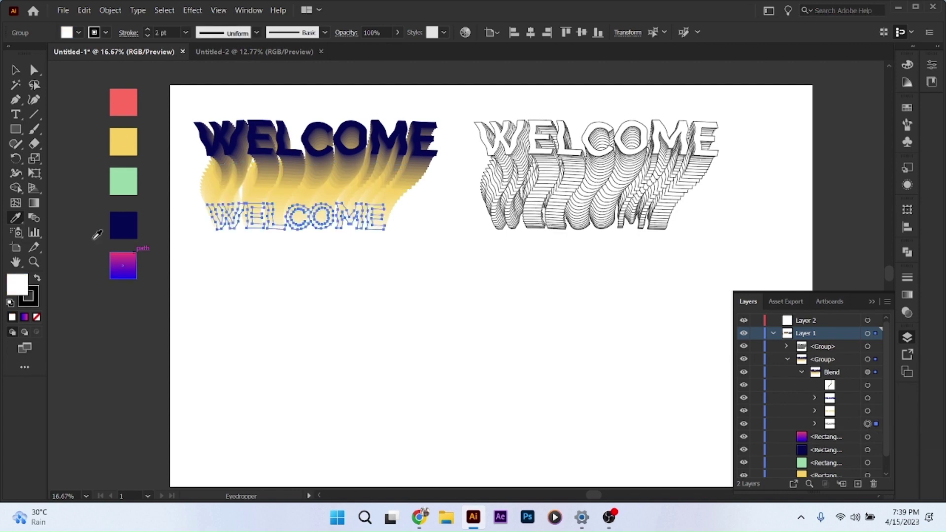
{"action": "left_click", "coordinate": [123, 101]}
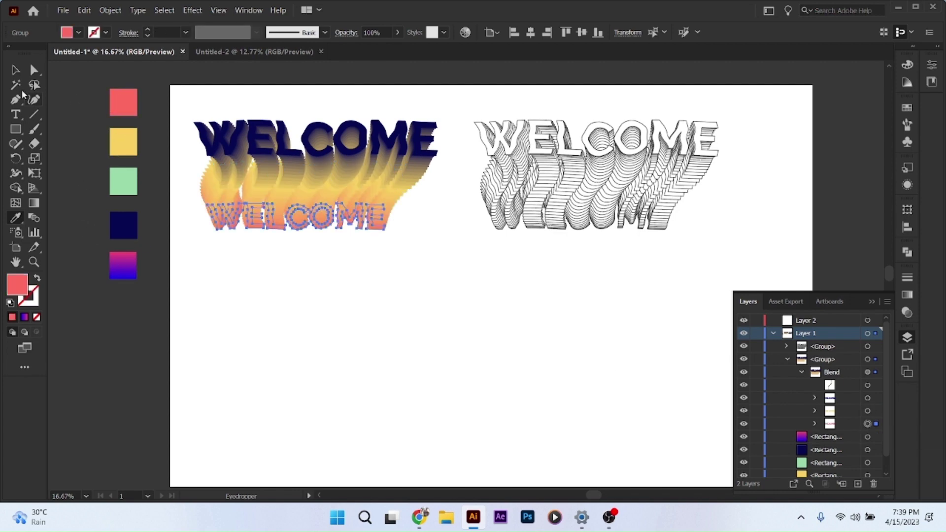
{"action": "left_click", "coordinate": [869, 398]}
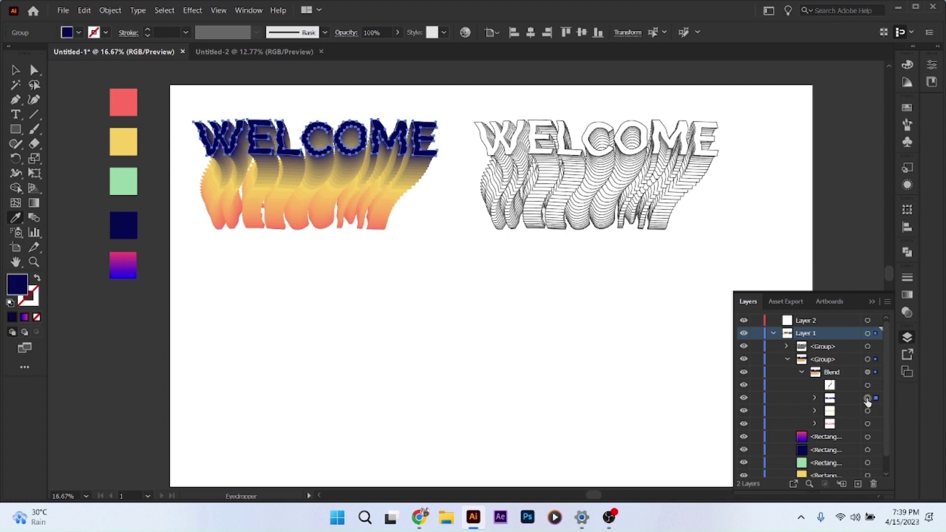
{"action": "left_click", "coordinate": [33, 304]}
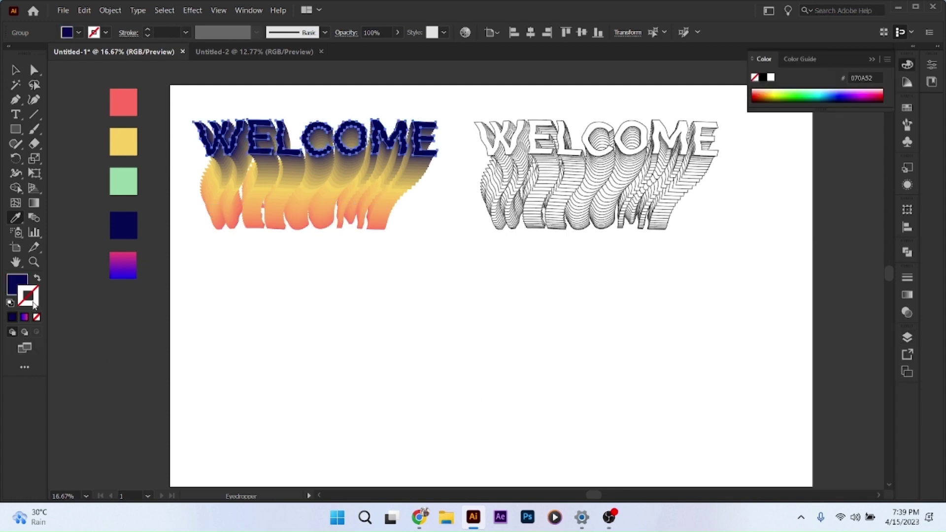
Set the front WELCOME text's outline colour to white (FFFFFF).
{"action": "double_click", "coordinate": [32, 303]}
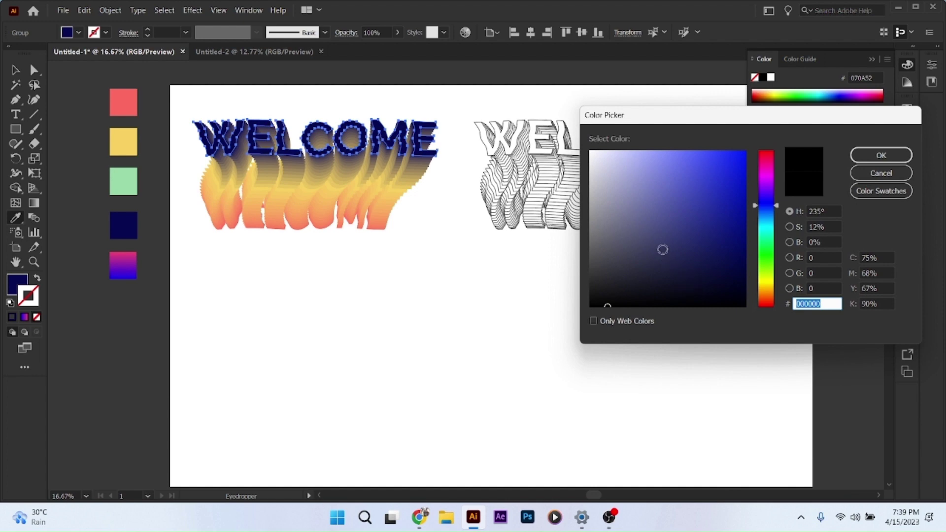
{"action": "left_click", "coordinate": [633, 211]}
{"action": "left_click_drag", "start_coordinate": [622, 210], "coordinate": [583, 149]}
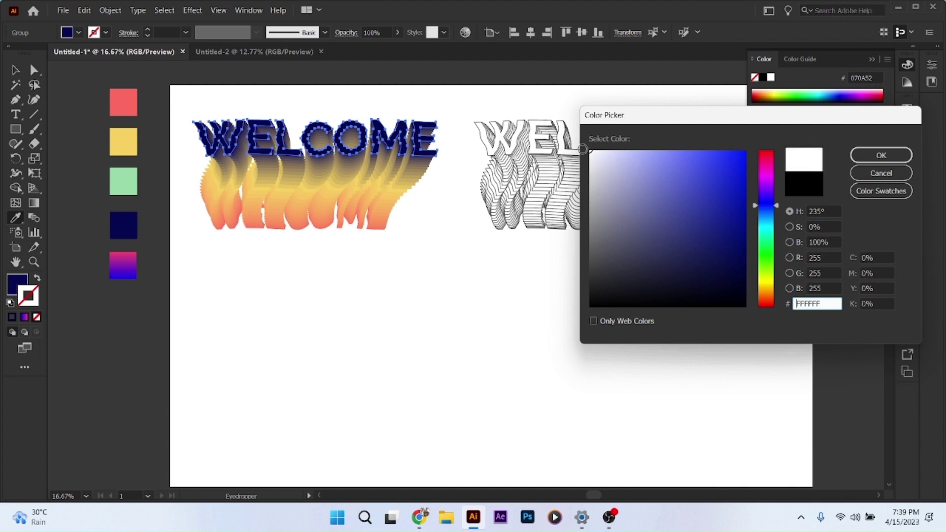
{"action": "left_click", "coordinate": [881, 156]}
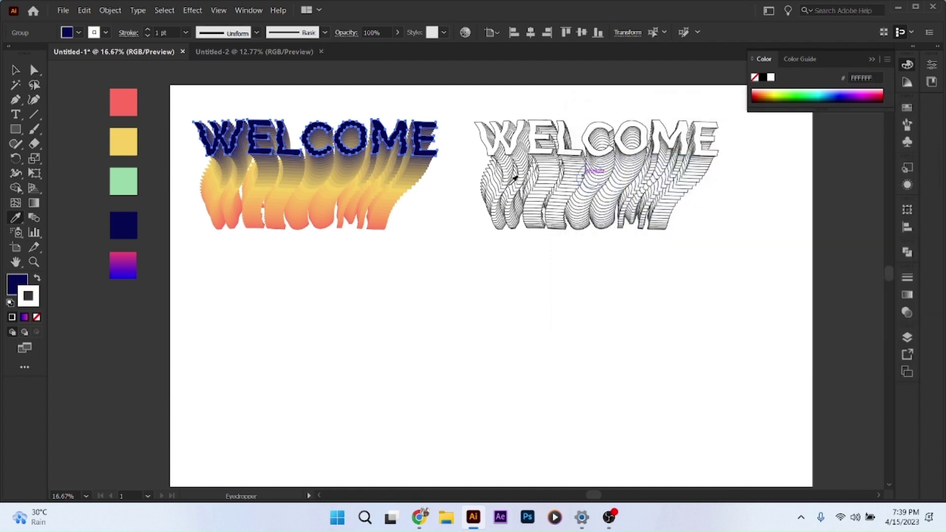
Deselect everything and select the right-hand WELCOME blend.
{"action": "left_click", "coordinate": [15, 69]}
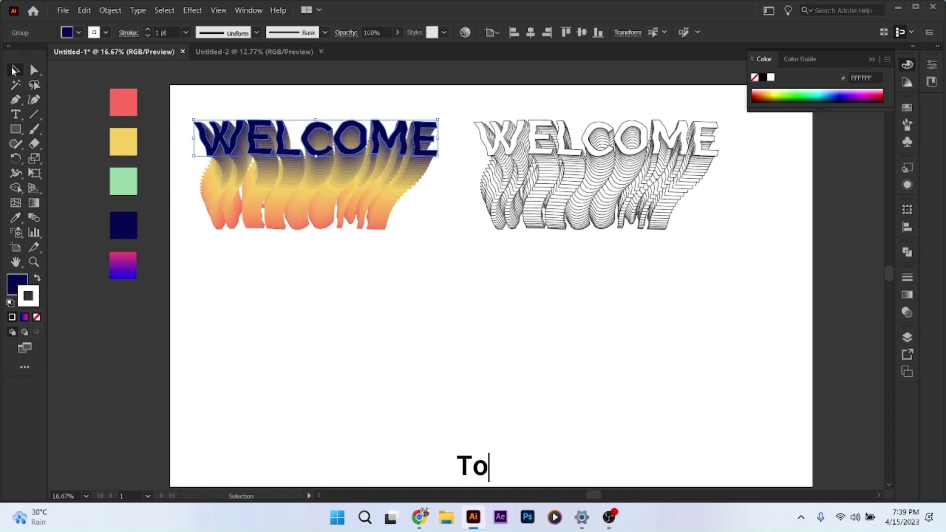
{"action": "left_click", "coordinate": [231, 271]}
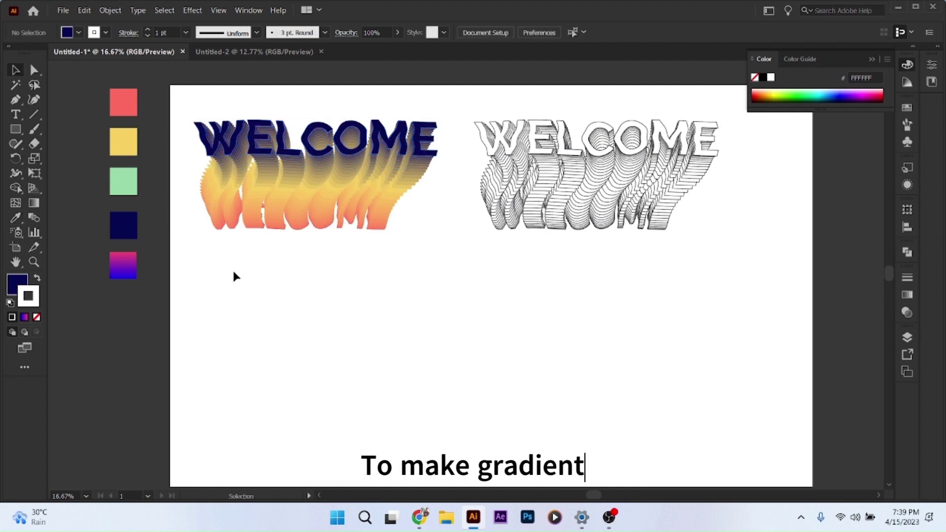
{"action": "left_click", "coordinate": [533, 205]}
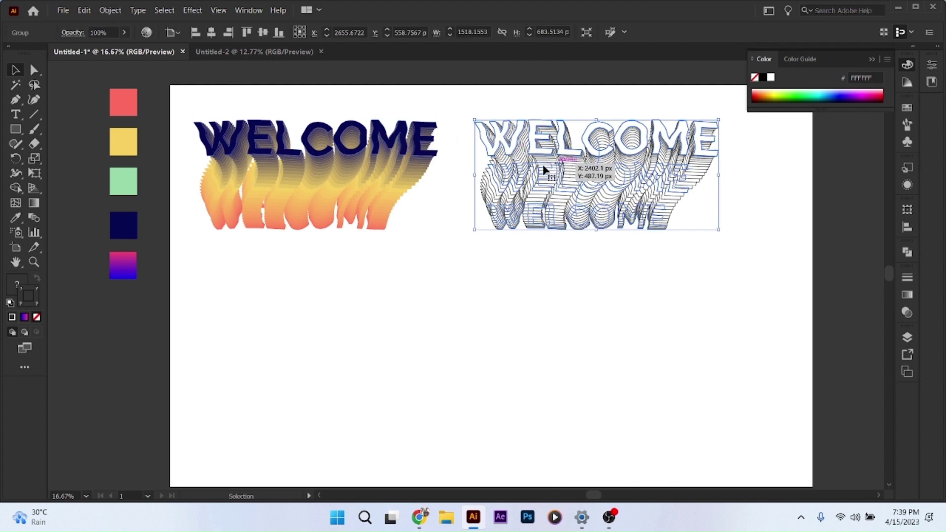
Apply the pink-purple gradient swatch to the right WELCOME and open the Gradient panel.
{"action": "left_click", "coordinate": [15, 217]}
{"action": "left_click", "coordinate": [122, 256]}
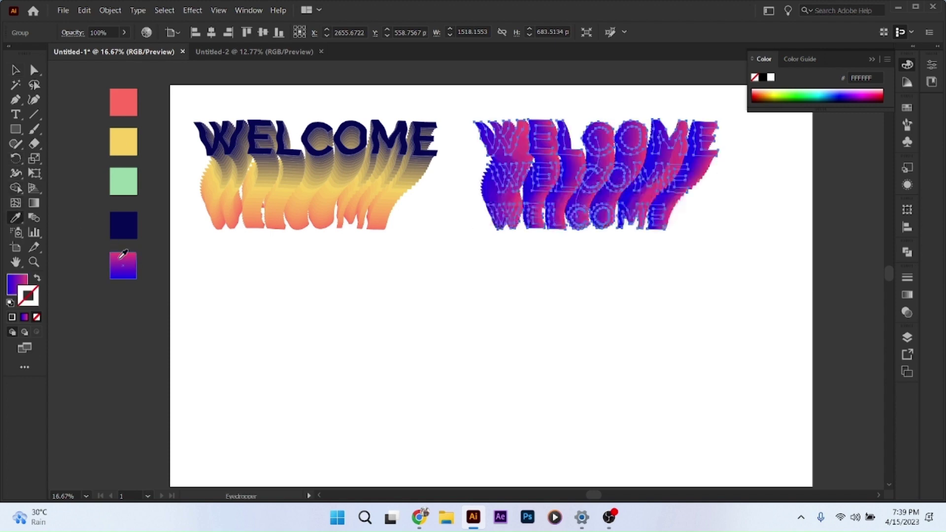
{"action": "left_click", "coordinate": [909, 299]}
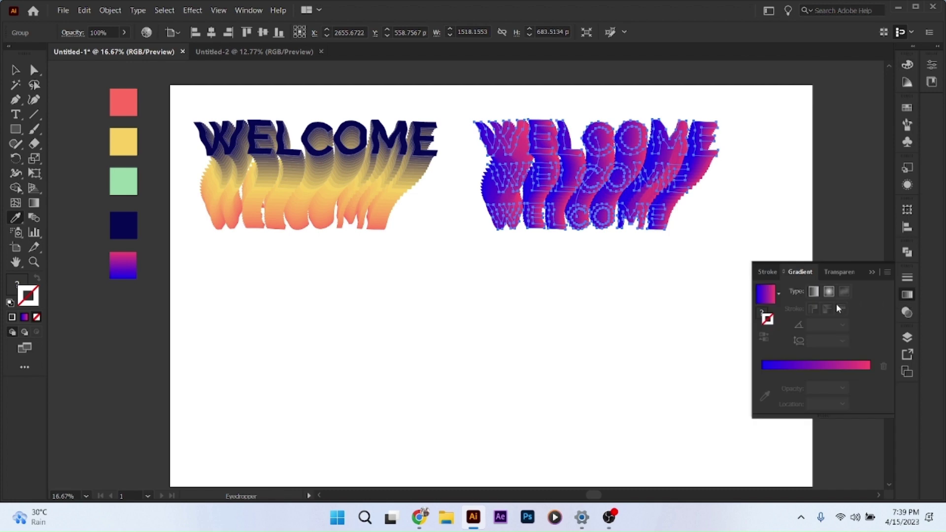
Revert the right WELCOME to plain white, reselect its group and open the Layers panel.
{"action": "left_click", "coordinate": [20, 73]}
{"action": "left_click", "coordinate": [523, 261]}
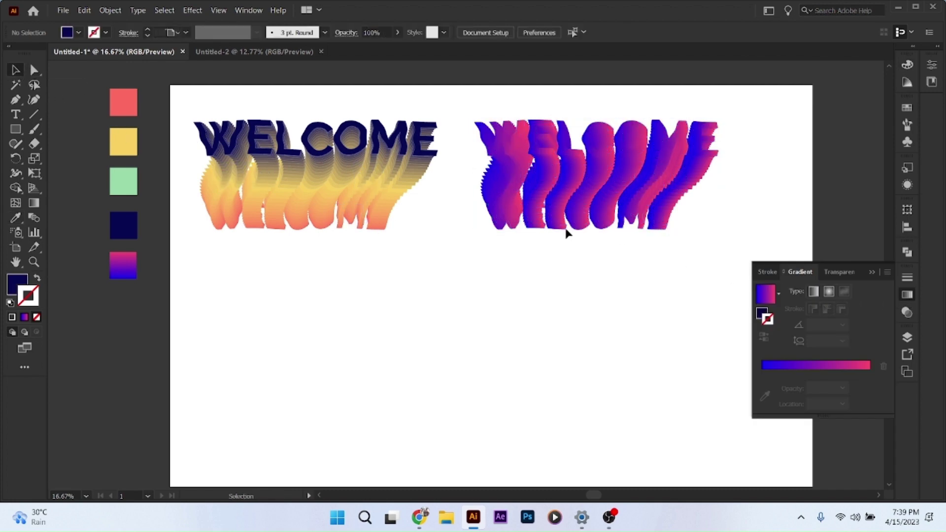
{"action": "key", "text": "a"}
{"action": "key", "text": "v"}
{"action": "left_click", "coordinate": [569, 195]}
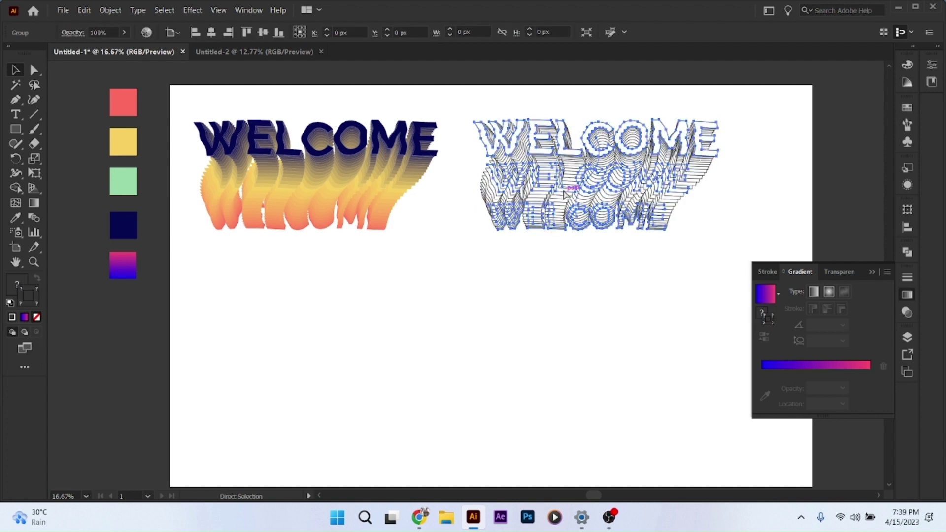
{"action": "left_click", "coordinate": [907, 338]}
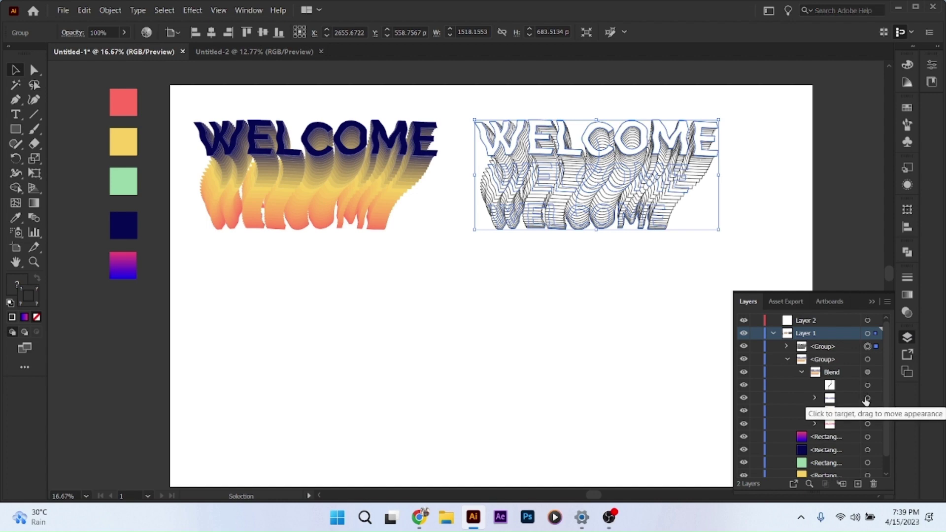
Target the right blend's front WELCOME path in Layers and fill it with the blue-to-pink gradient.
{"action": "left_click", "coordinate": [868, 397]}
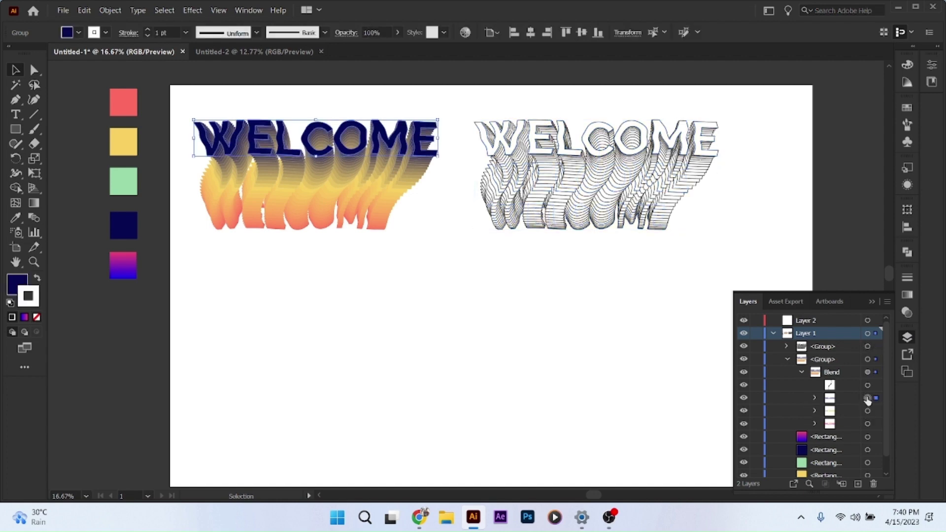
{"action": "left_click", "coordinate": [786, 345]}
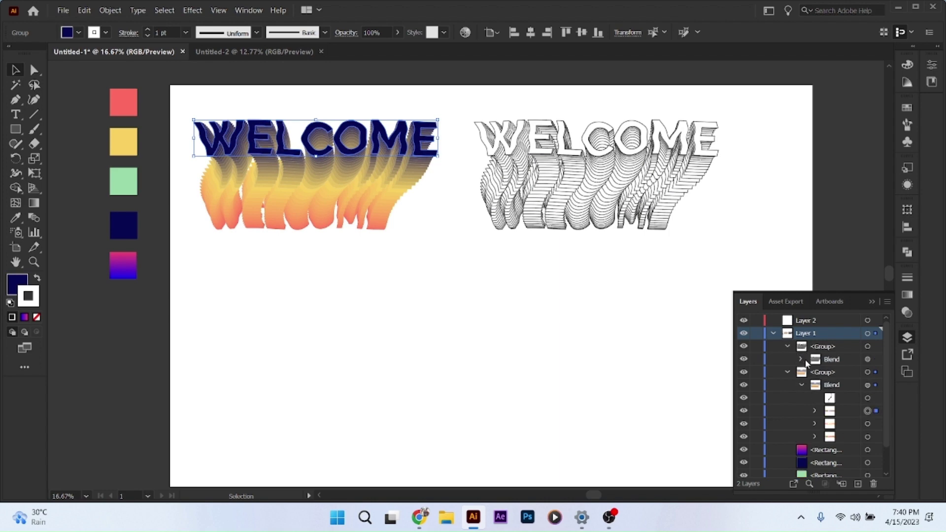
{"action": "left_click", "coordinate": [801, 360]}
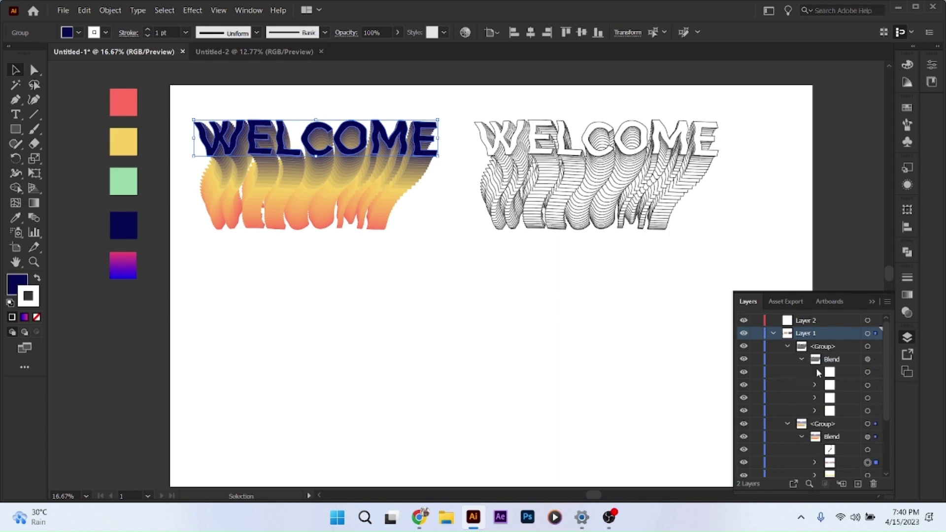
{"action": "left_click", "coordinate": [868, 386]}
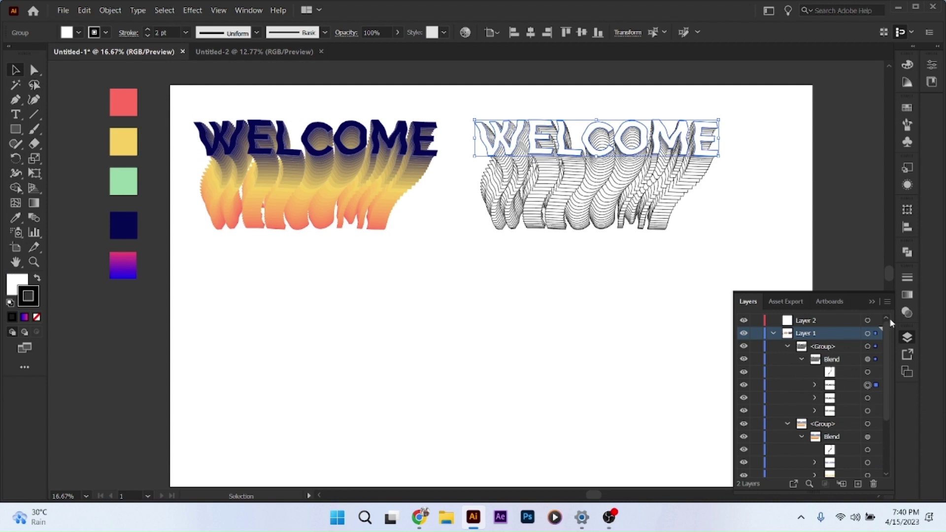
{"action": "left_click", "coordinate": [25, 318]}
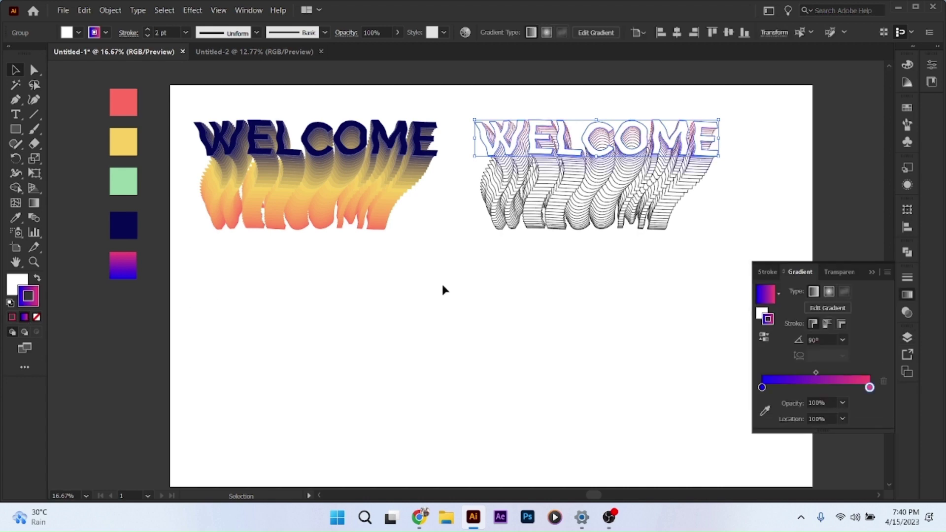
{"action": "left_click", "coordinate": [37, 279]}
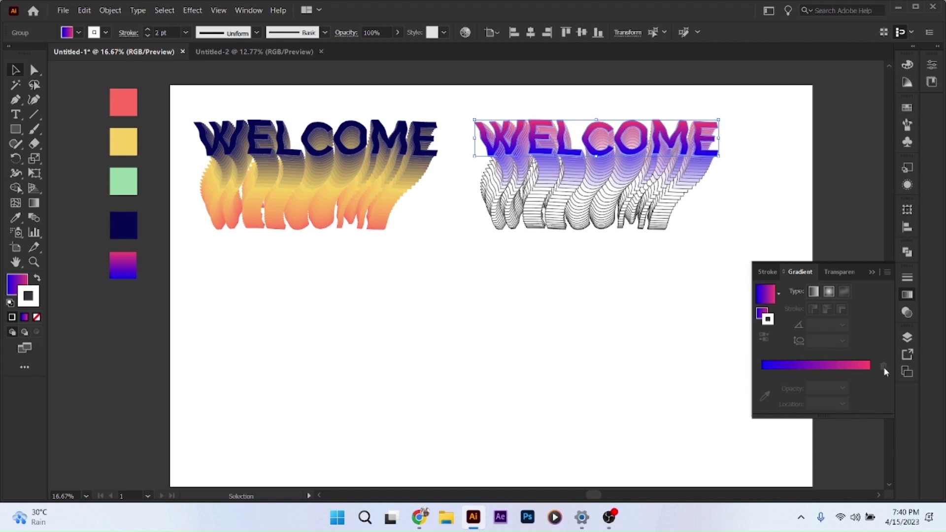
{"action": "left_click", "coordinate": [907, 338]}
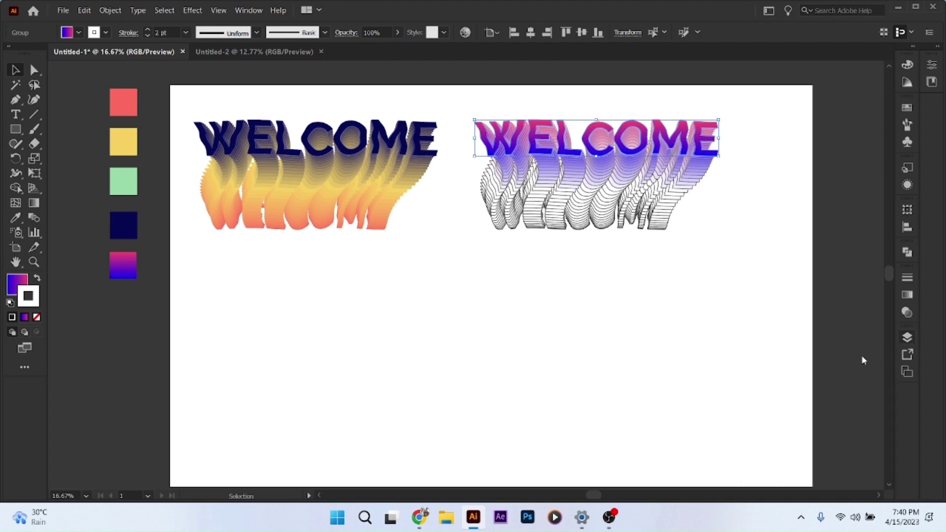
{"action": "key", "text": "F7"}
Give the right blend's back layers a gradient with a navy stop sampled from the swatches.
{"action": "left_click", "coordinate": [867, 398]}
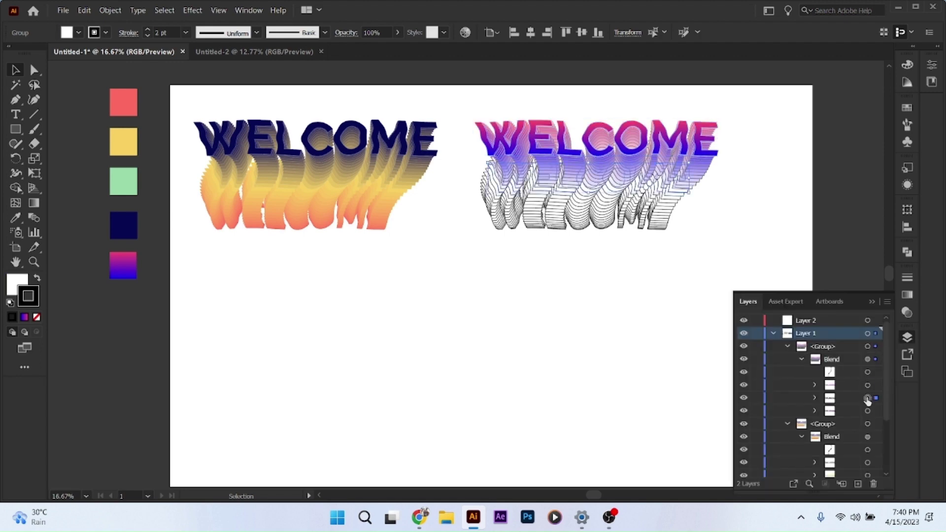
{"action": "left_click", "coordinate": [15, 218]}
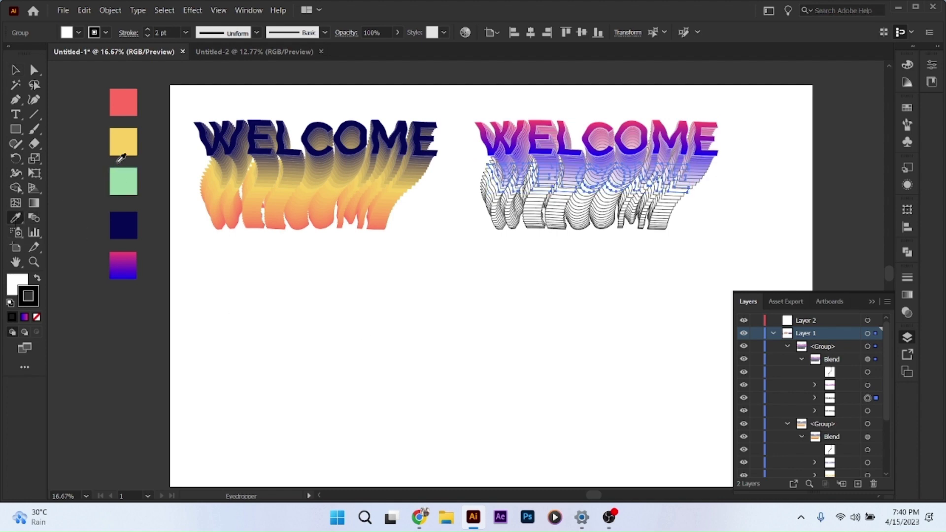
{"action": "left_click", "coordinate": [25, 320]}
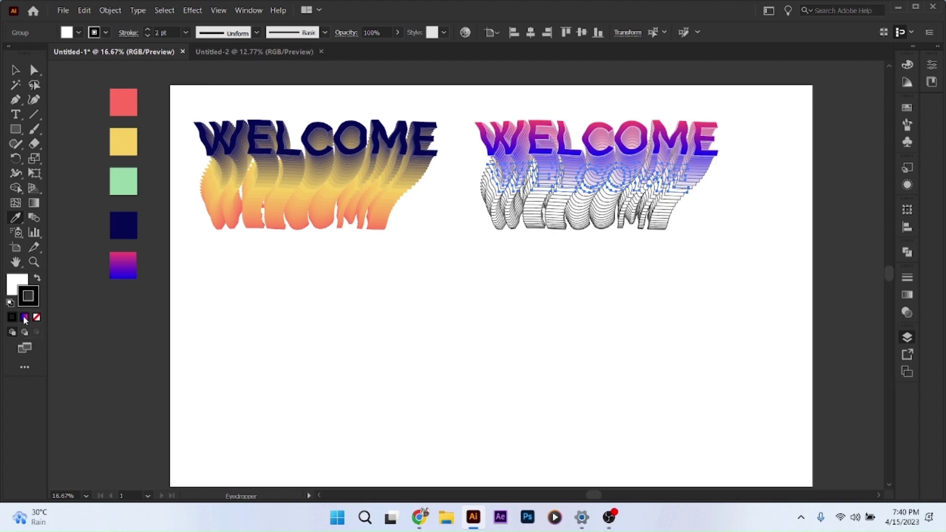
{"action": "left_click", "coordinate": [24, 317]}
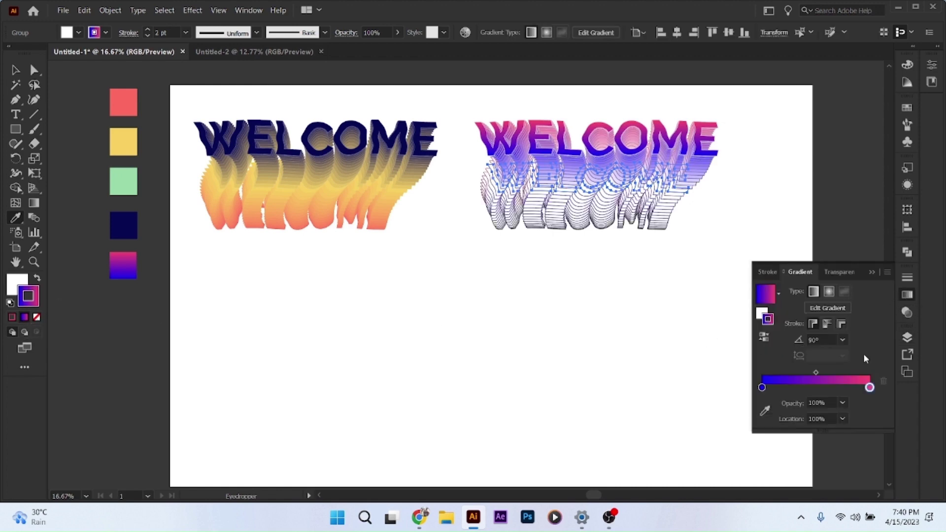
{"action": "left_click", "coordinate": [765, 411]}
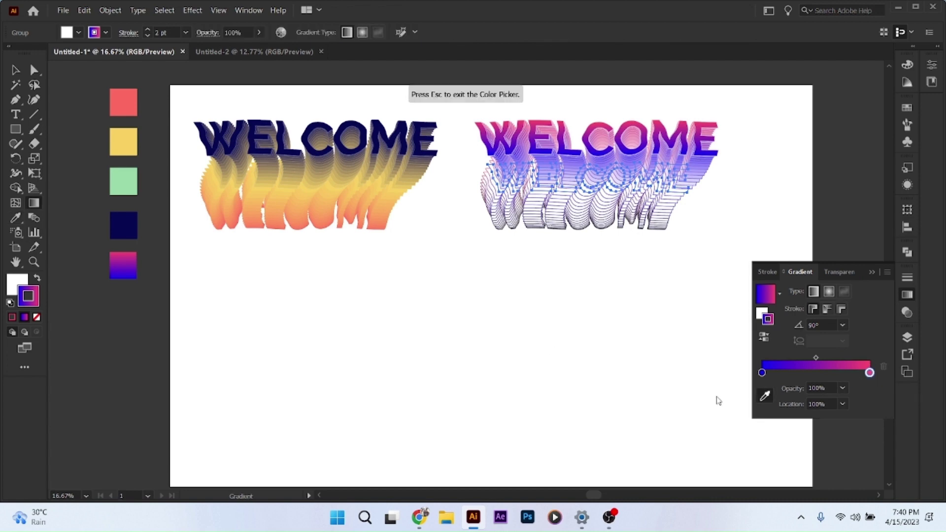
{"action": "left_click", "coordinate": [129, 215]}
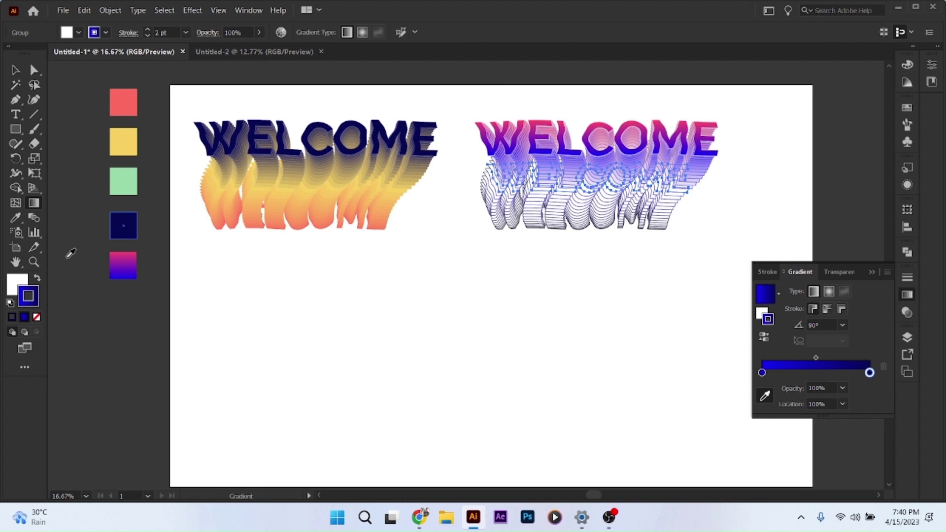
{"action": "left_click", "coordinate": [38, 280]}
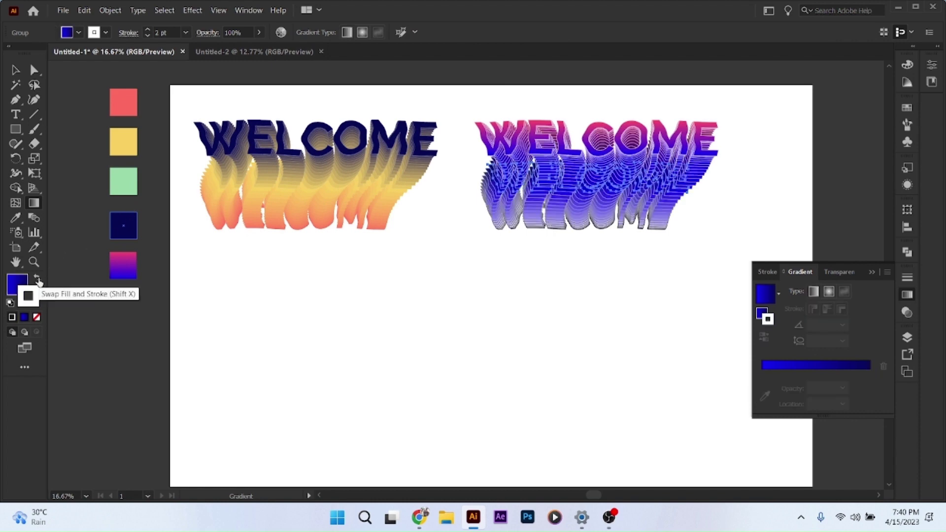
Set the left gradient stop to light green, making a green-to-navy fill on the back layers.
{"action": "left_click", "coordinate": [800, 372]}
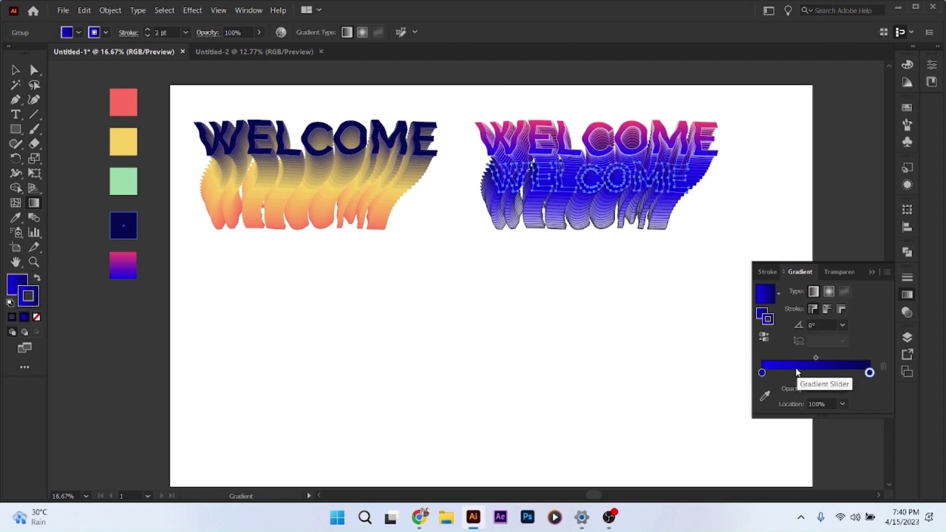
{"action": "left_click", "coordinate": [762, 374]}
{"action": "left_click", "coordinate": [765, 396]}
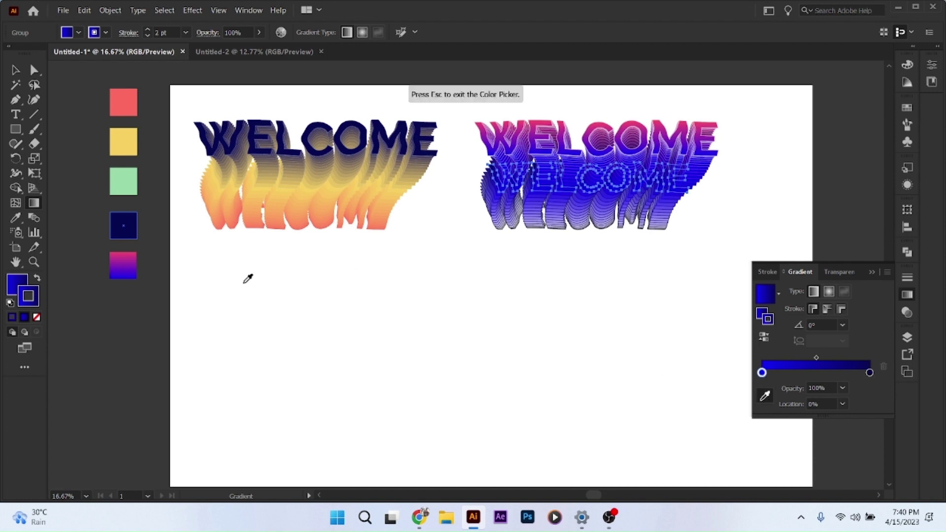
{"action": "left_click", "coordinate": [123, 176]}
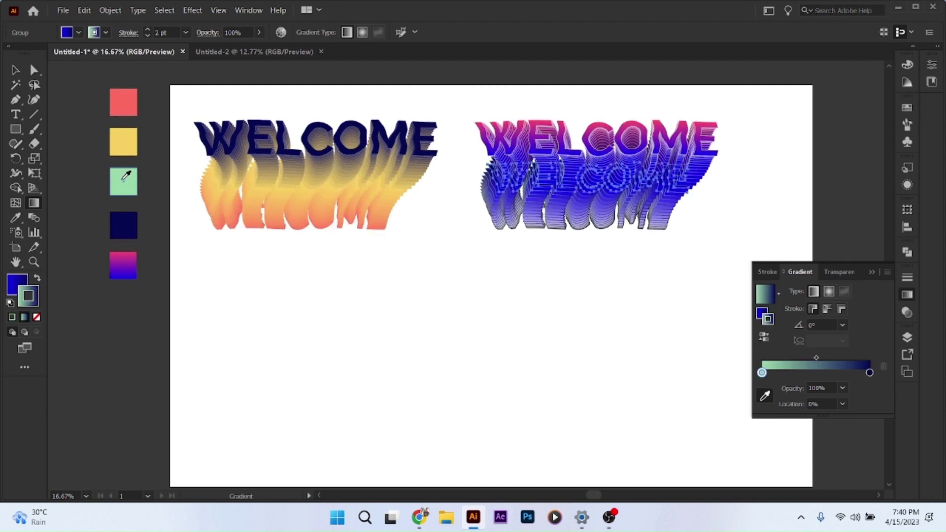
{"action": "left_click", "coordinate": [37, 278]}
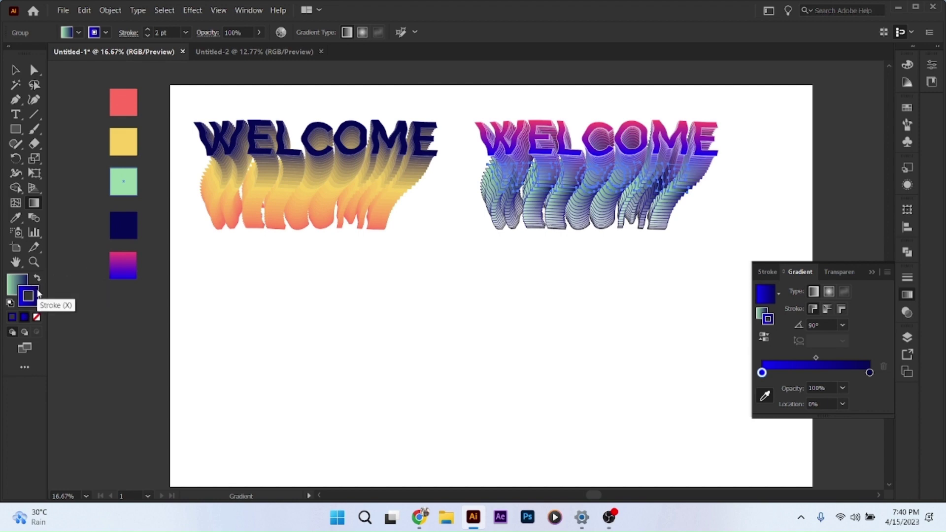
Remove the back layers' outline and shift the gradient midpoint toward the green end.
{"action": "left_click", "coordinate": [38, 318]}
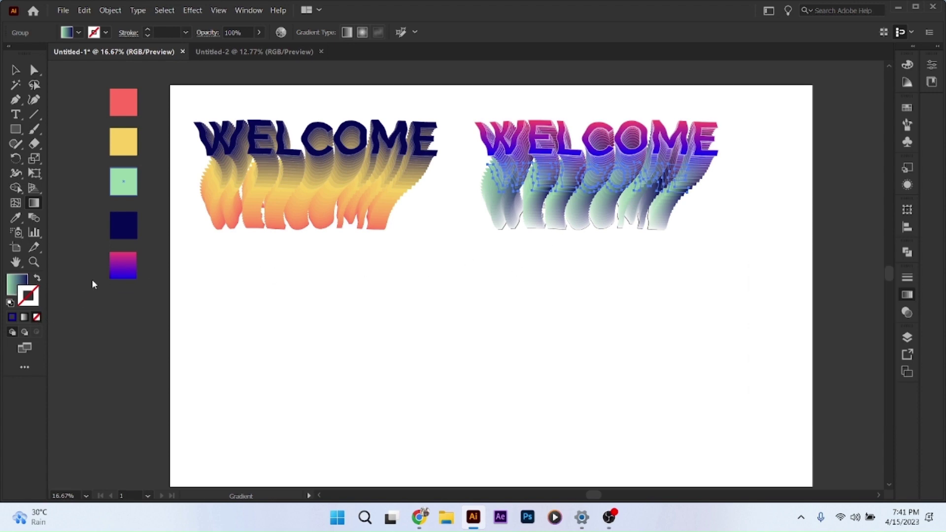
{"action": "left_click", "coordinate": [25, 292]}
{"action": "left_click", "coordinate": [907, 297]}
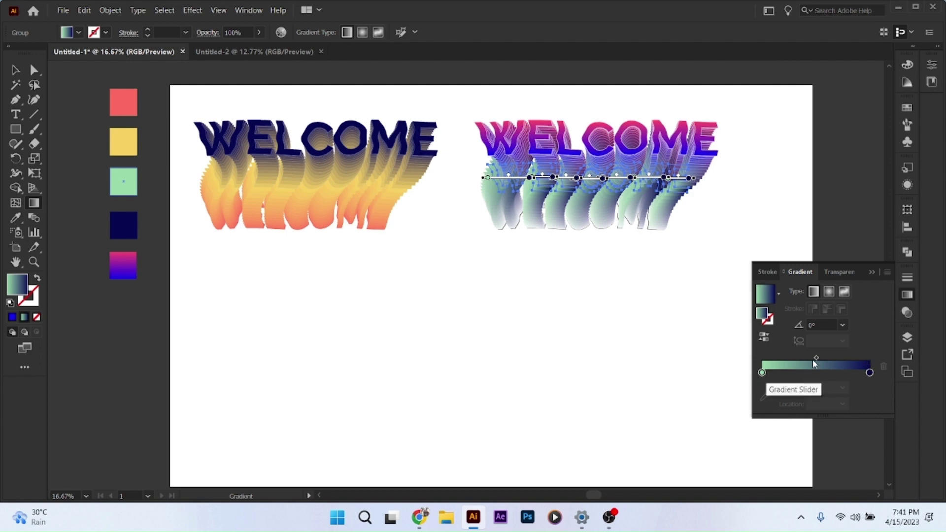
{"action": "left_click_drag", "start_coordinate": [816, 360], "coordinate": [800, 361]}
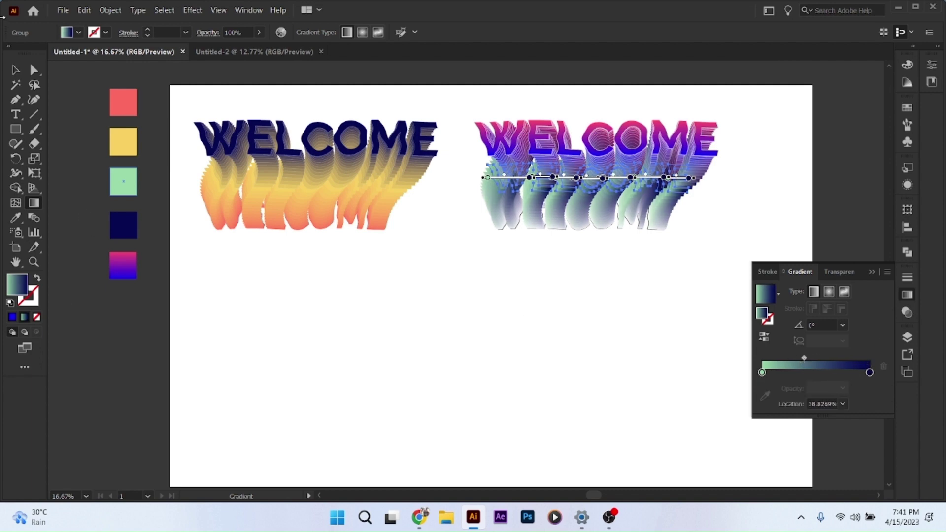
{"action": "left_click", "coordinate": [16, 71]}
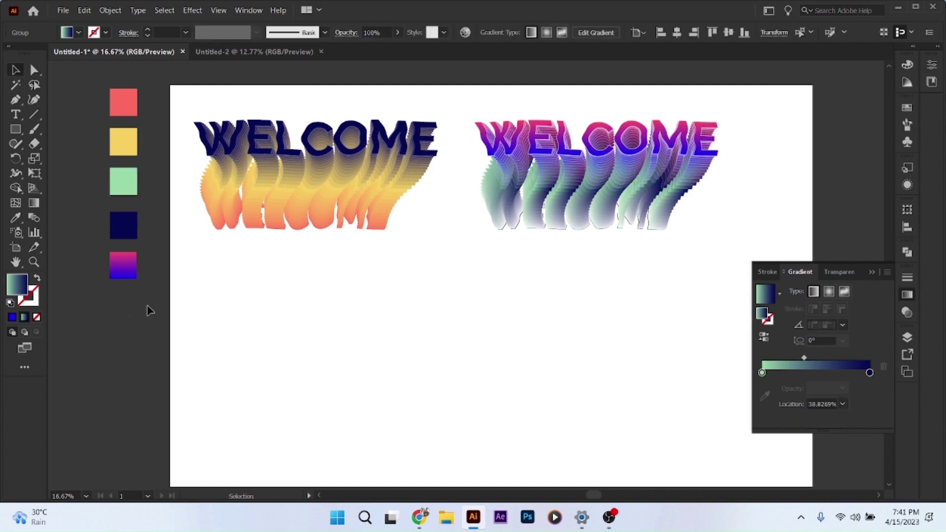
{"action": "left_click", "coordinate": [155, 326]}
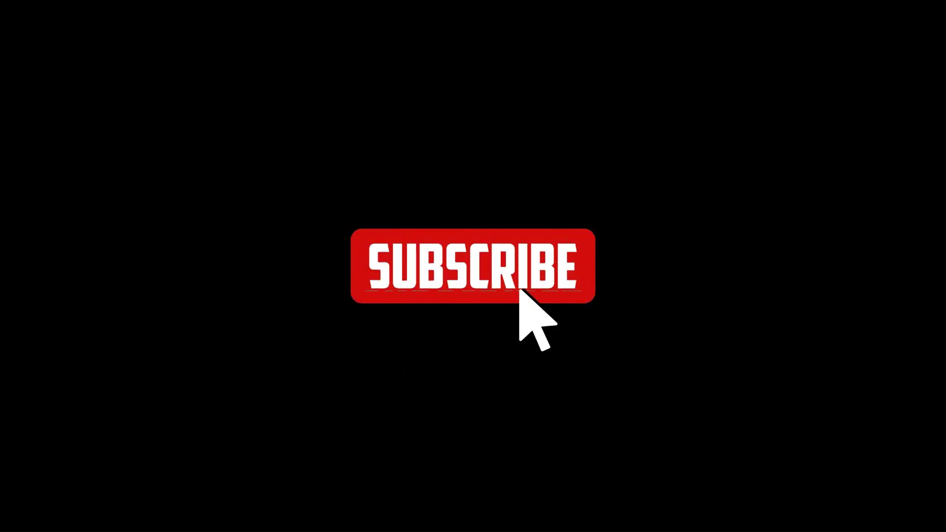